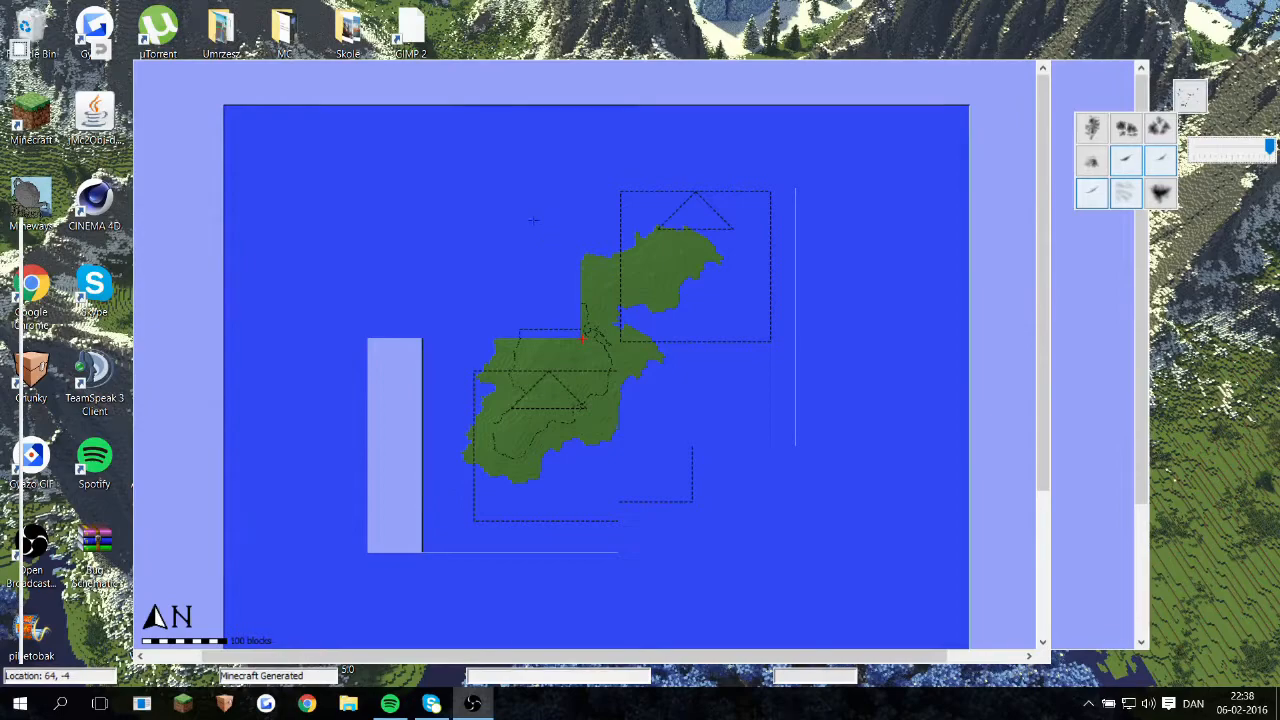
# Step: Raise land out of the ocean with the terrain brush to form one large island, extending its southern and eastern coasts
pyautogui.scroll(2, 583, 340)
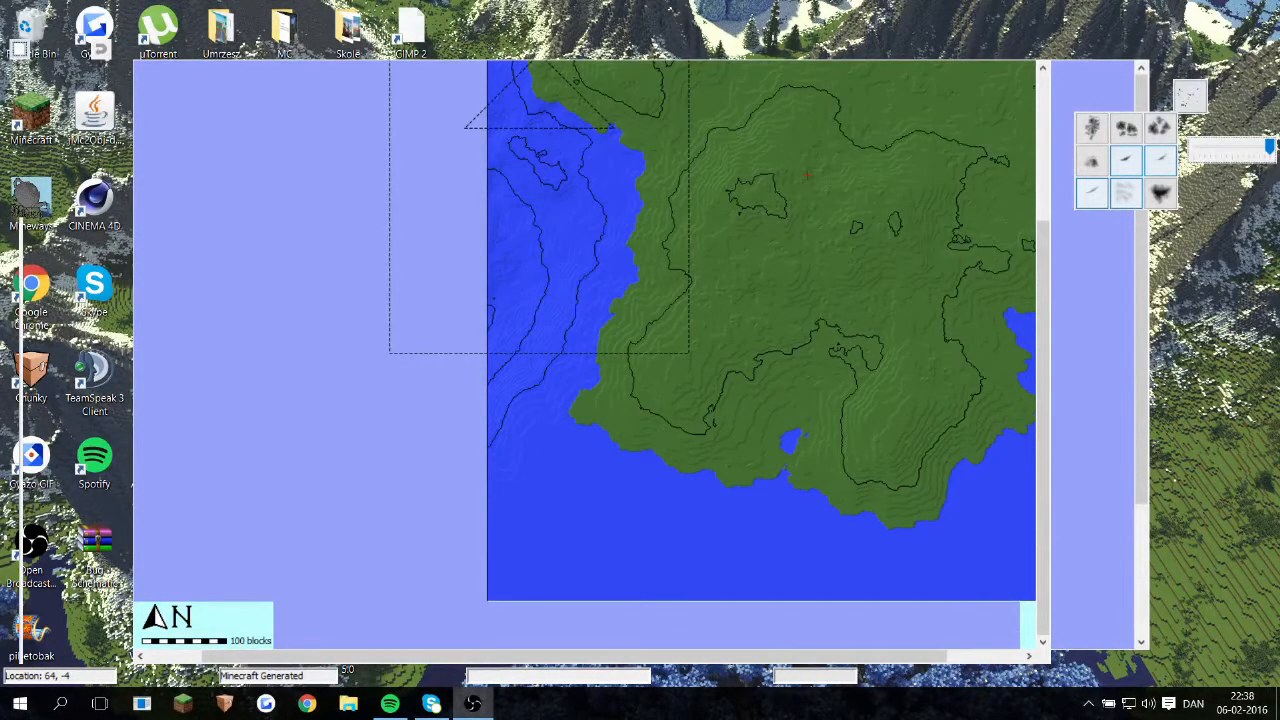
pyautogui.moveTo(787, 574)
pyautogui.mouseDown(button='middle')
pyautogui.moveTo(781, 487)
pyautogui.moveTo(566, 458)
pyautogui.mouseUp(button='middle')
pyautogui.moveTo(758, 446)
pyautogui.mouseDown()
pyautogui.moveTo(810, 430)
pyautogui.moveTo(890, 345)
pyautogui.mouseUp()
pyautogui.moveTo(895, 299); pyautogui.dragTo(872, 487, button='middle')
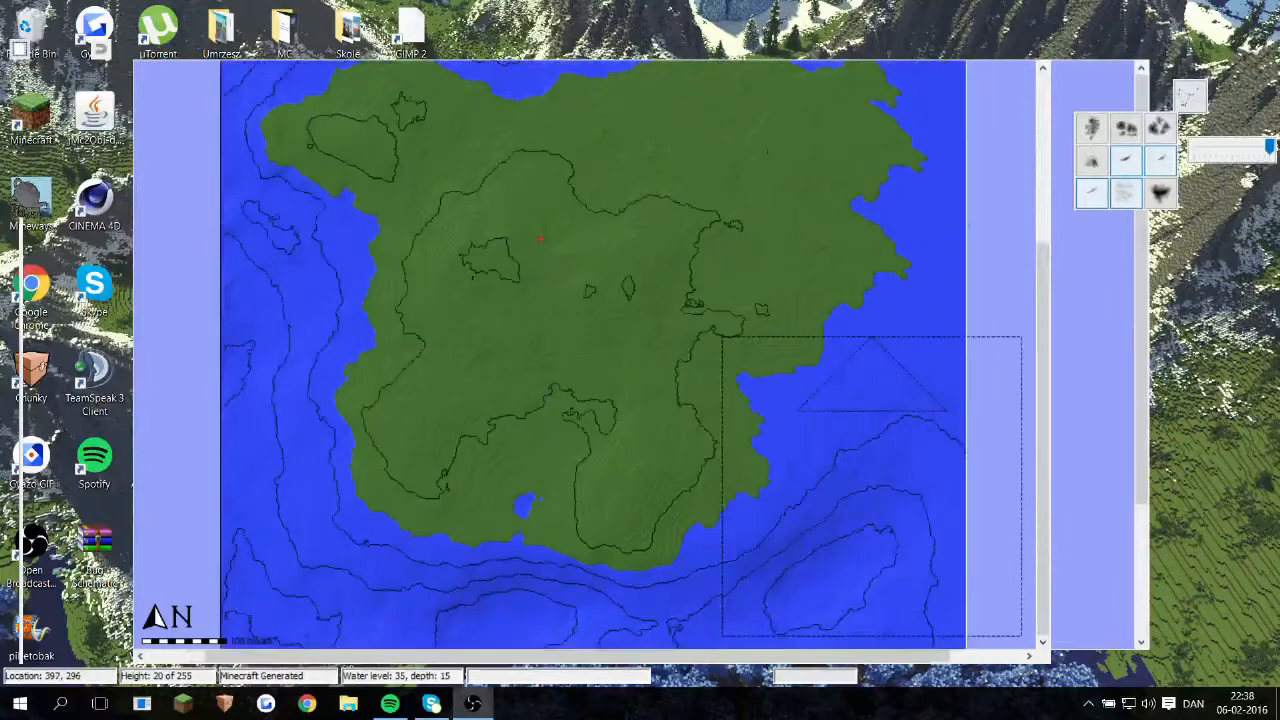
pyautogui.moveTo(905, 430); pyautogui.dragTo(917, 352, button='right')
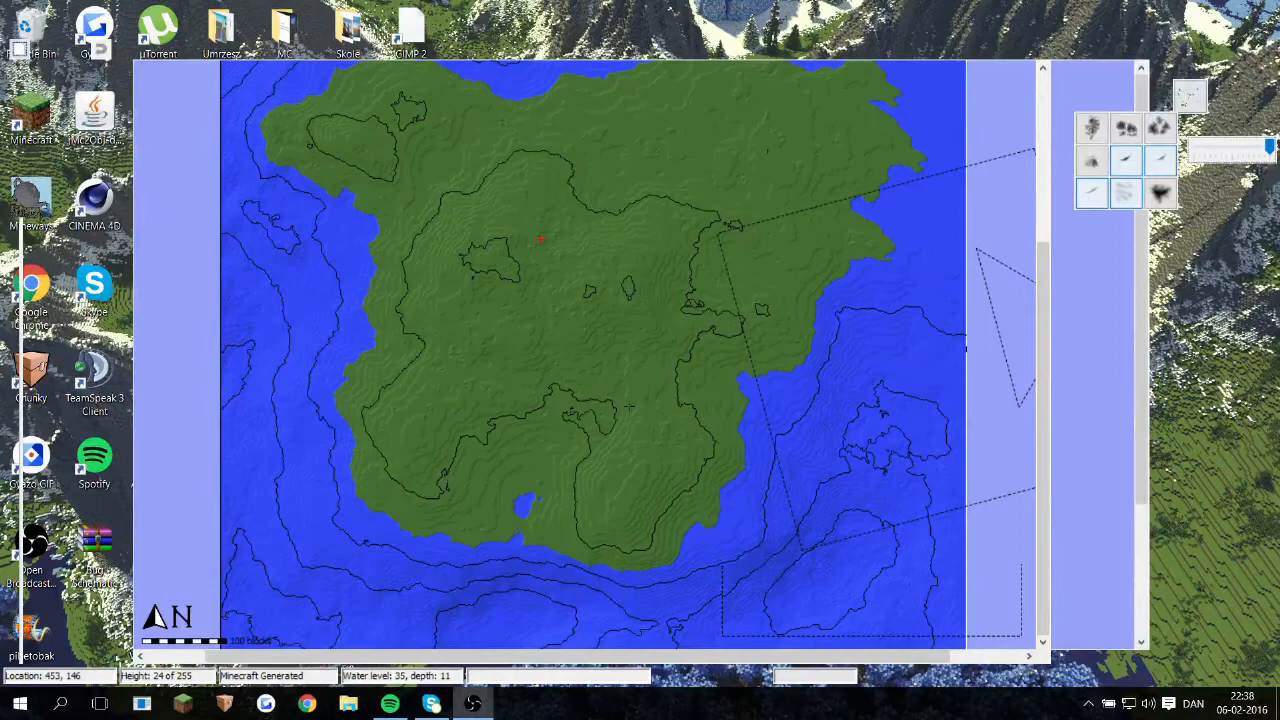
pyautogui.moveTo(786, 422); pyautogui.dragTo(732, 483, button='middle')
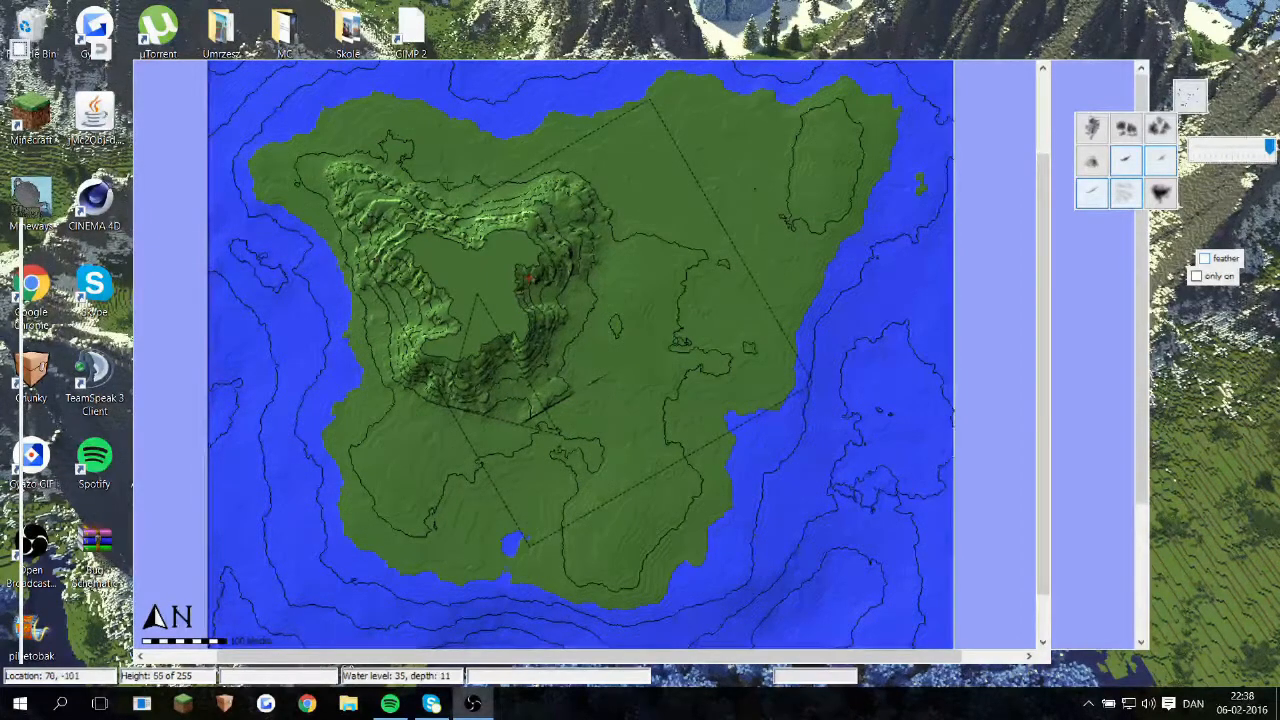
# Step: Build rugged mountain ridges around the island's western and central interior and down towards its southwestern lowland with mountain brushes
pyautogui.scroll(2, 458, 180)
pyautogui.moveTo(452, 185); pyautogui.dragTo(570, 367, button='middle')
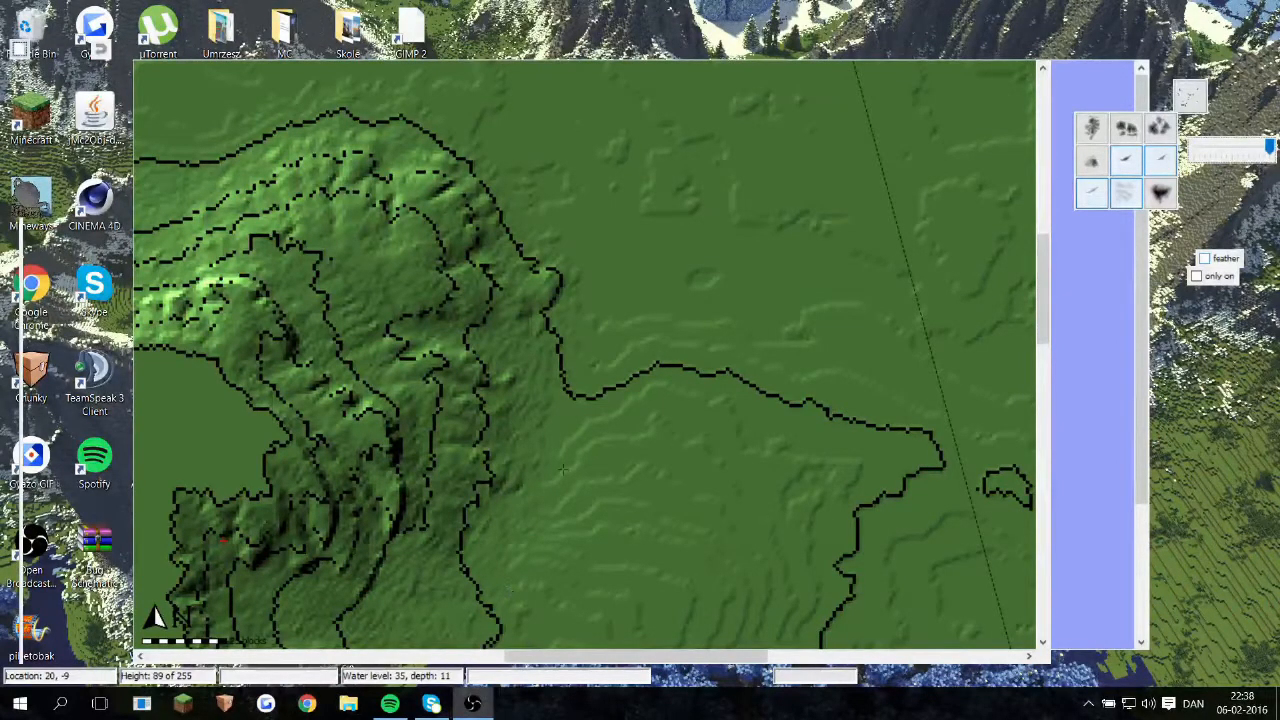
pyautogui.scroll(-1, 706, 427)
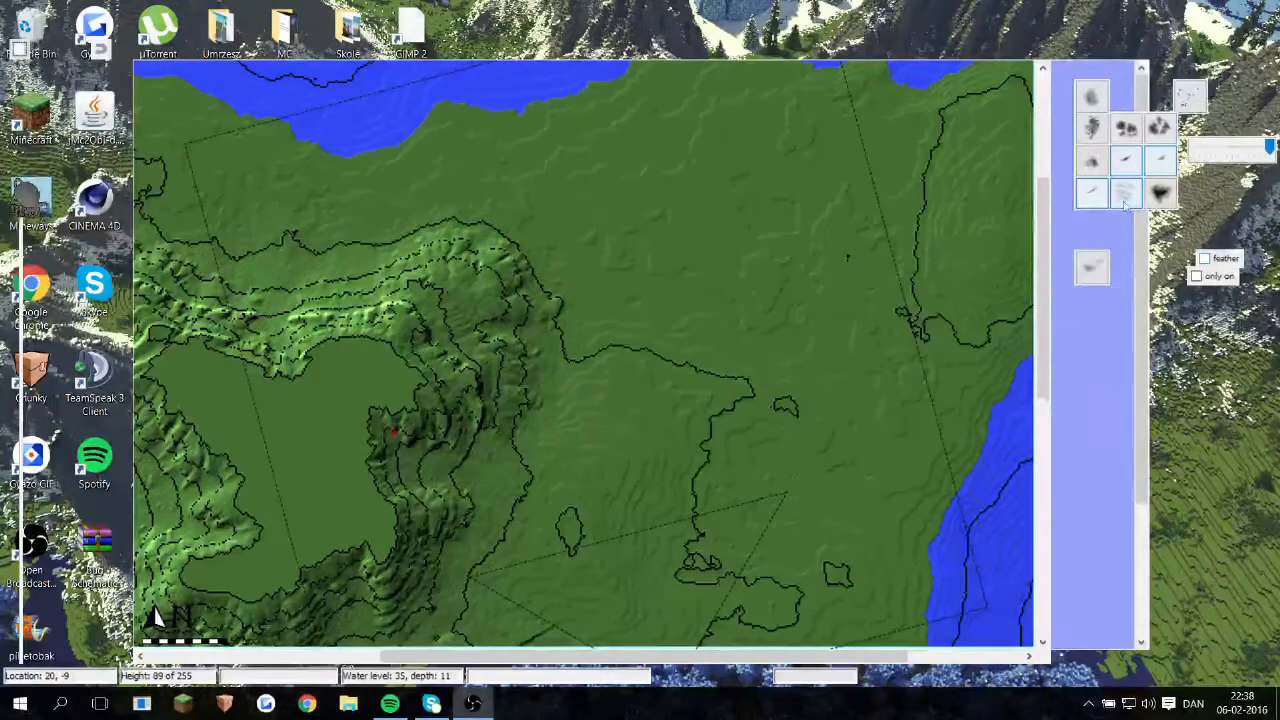
pyautogui.moveTo(494, 640); pyautogui.dragTo(854, 309, button='middle')
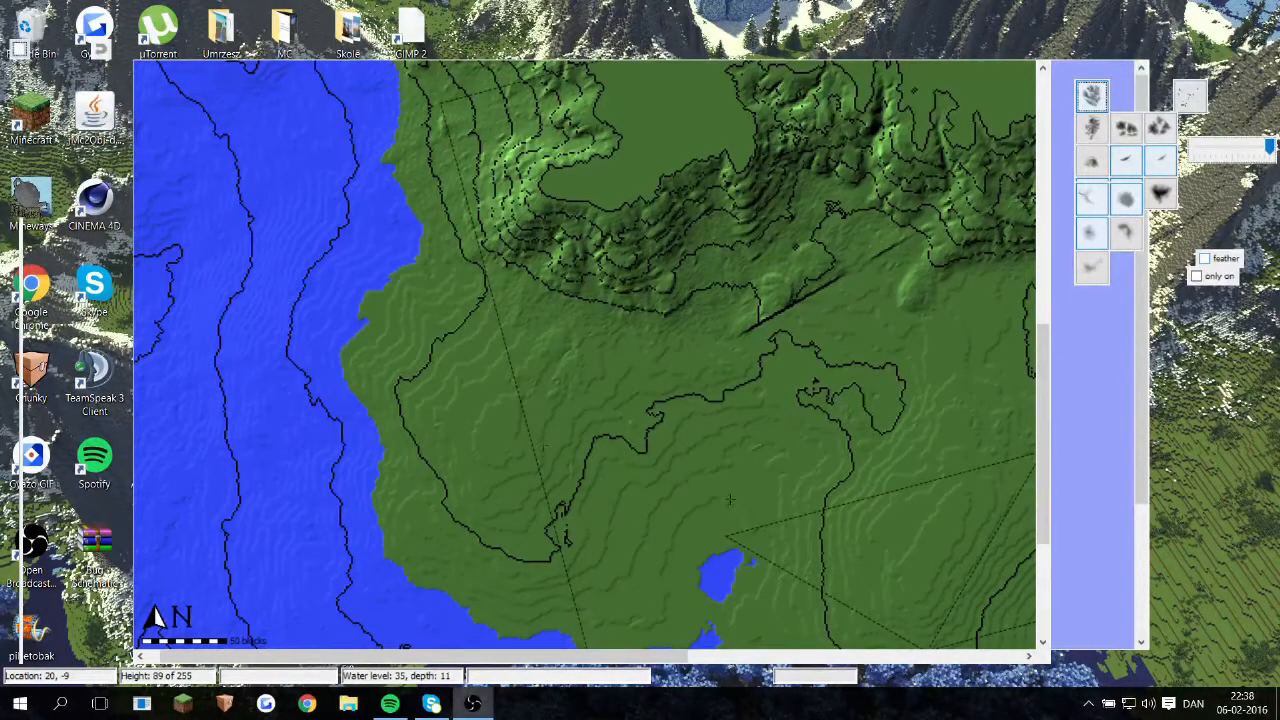
pyautogui.click(731, 333)
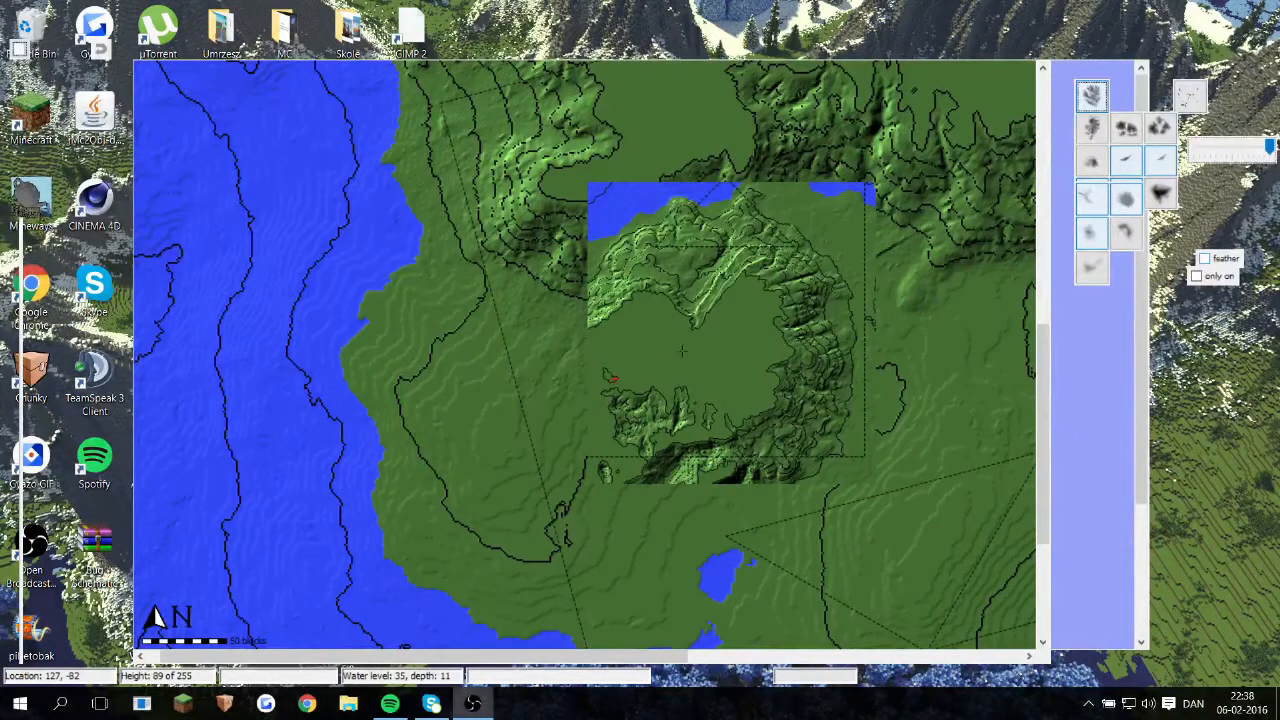
pyautogui.keyDown('ctrl'); pyautogui.scroll(-1, 722, 281); pyautogui.keyUp('ctrl')
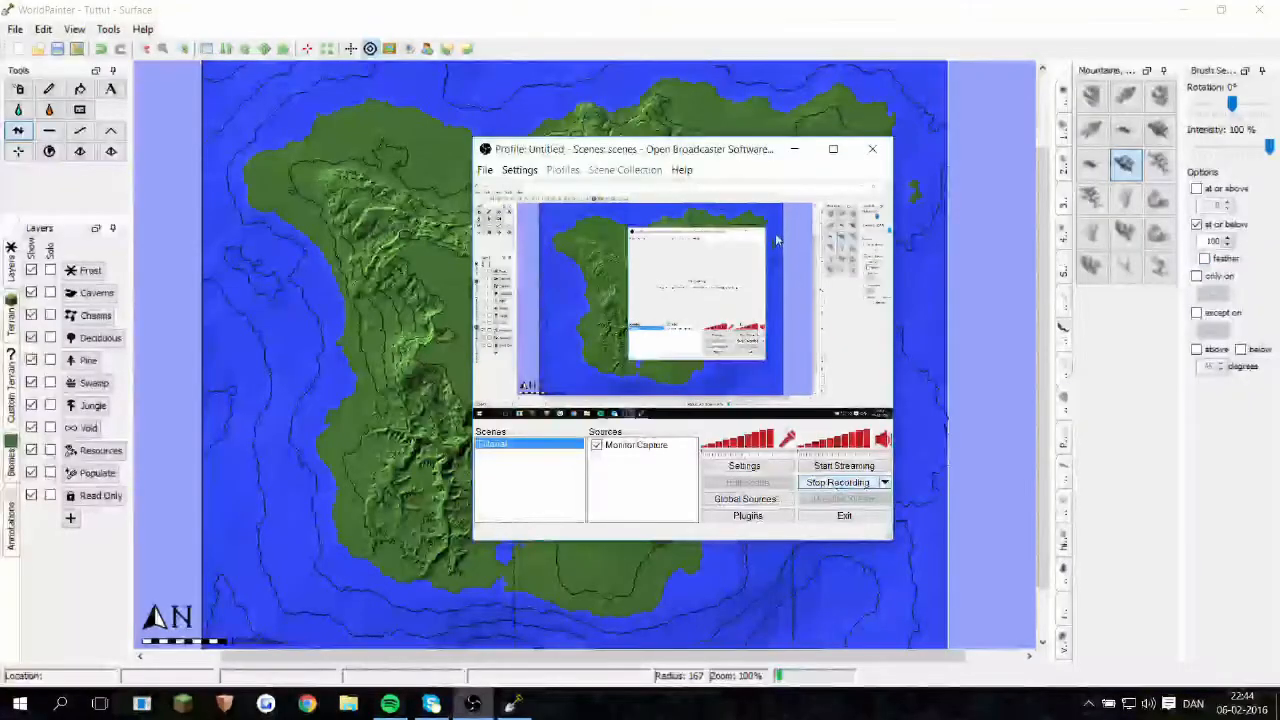
# Step: Minimise the screen-recorder window and carve irregular bays and inlets into the island's northern, northeastern and southern coasts
pyautogui.click(797, 149)
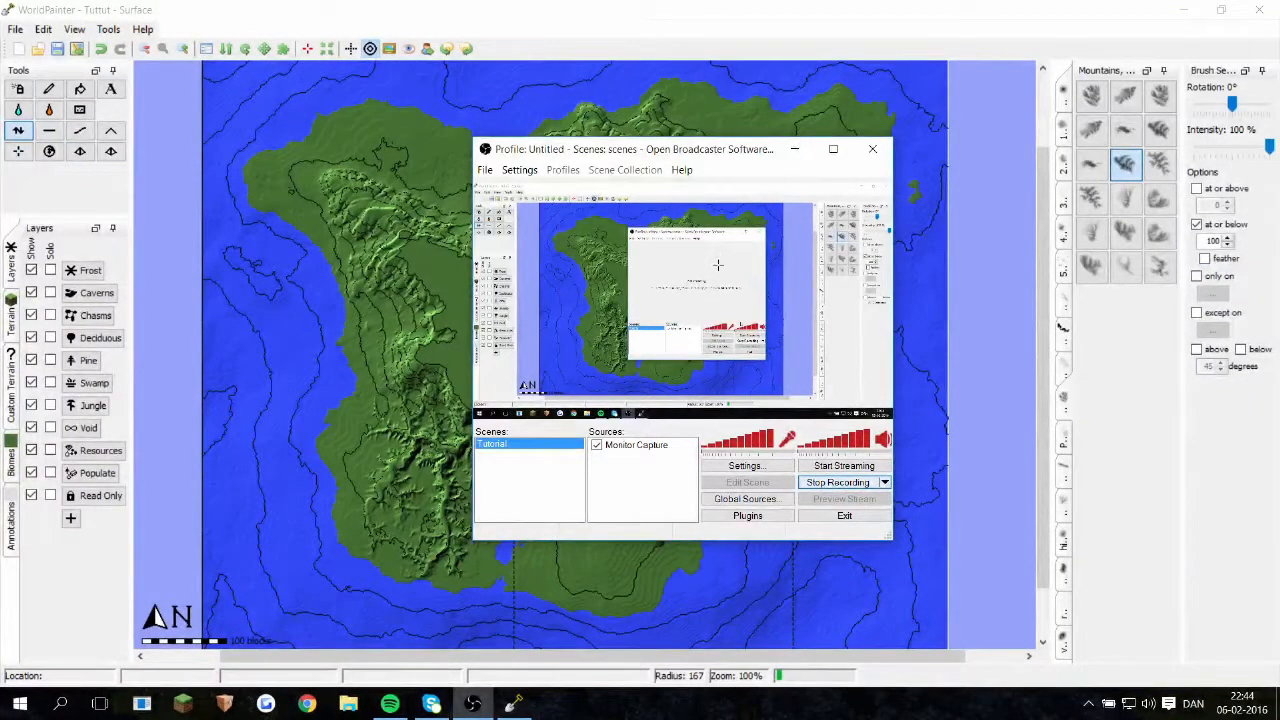
pyautogui.moveTo(720, 265); pyautogui.dragTo(811, 256, button='middle')
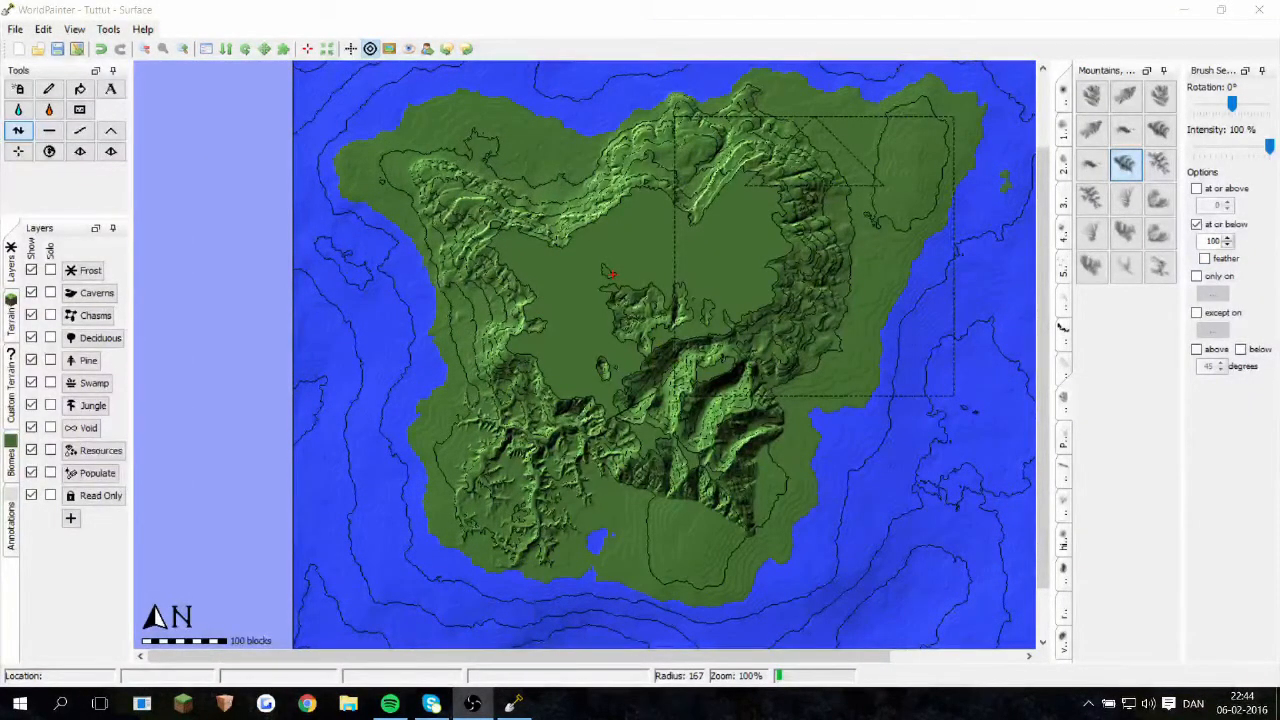
pyautogui.moveTo(688, 377); pyautogui.dragTo(698, 416, button='middle')
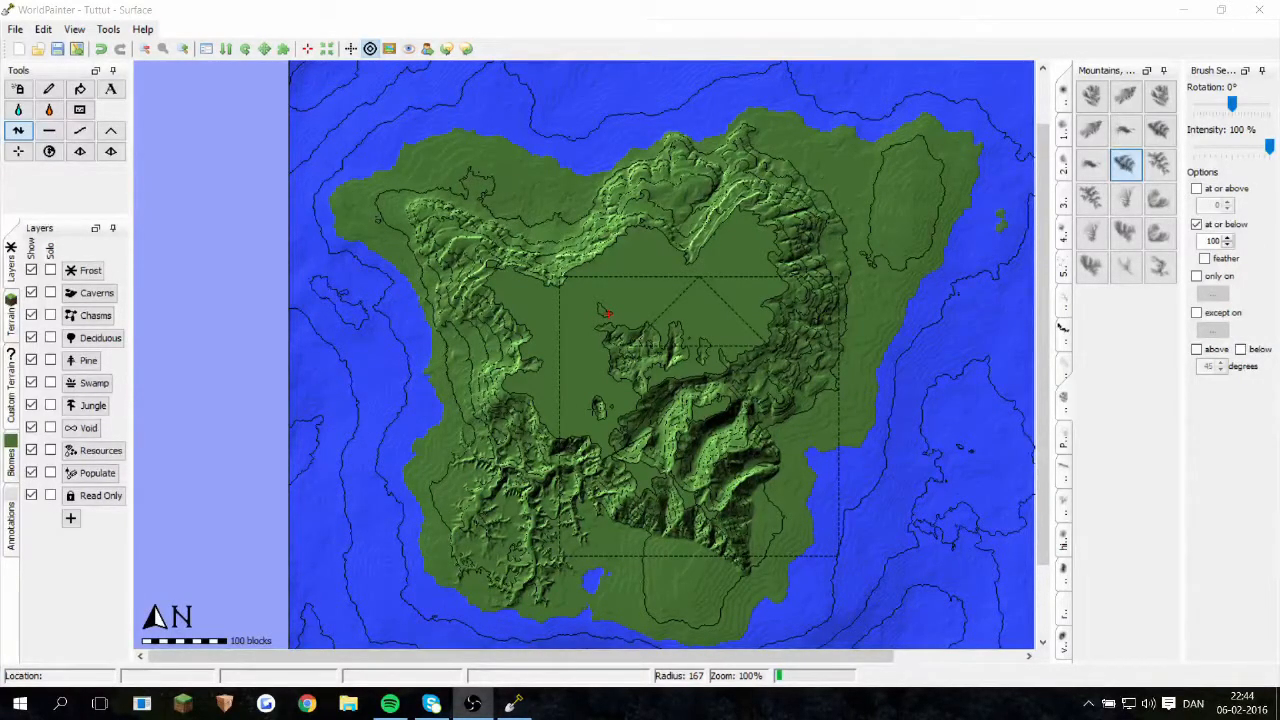
pyautogui.moveTo(579, 387); pyautogui.dragTo(476, 302, button='middle')
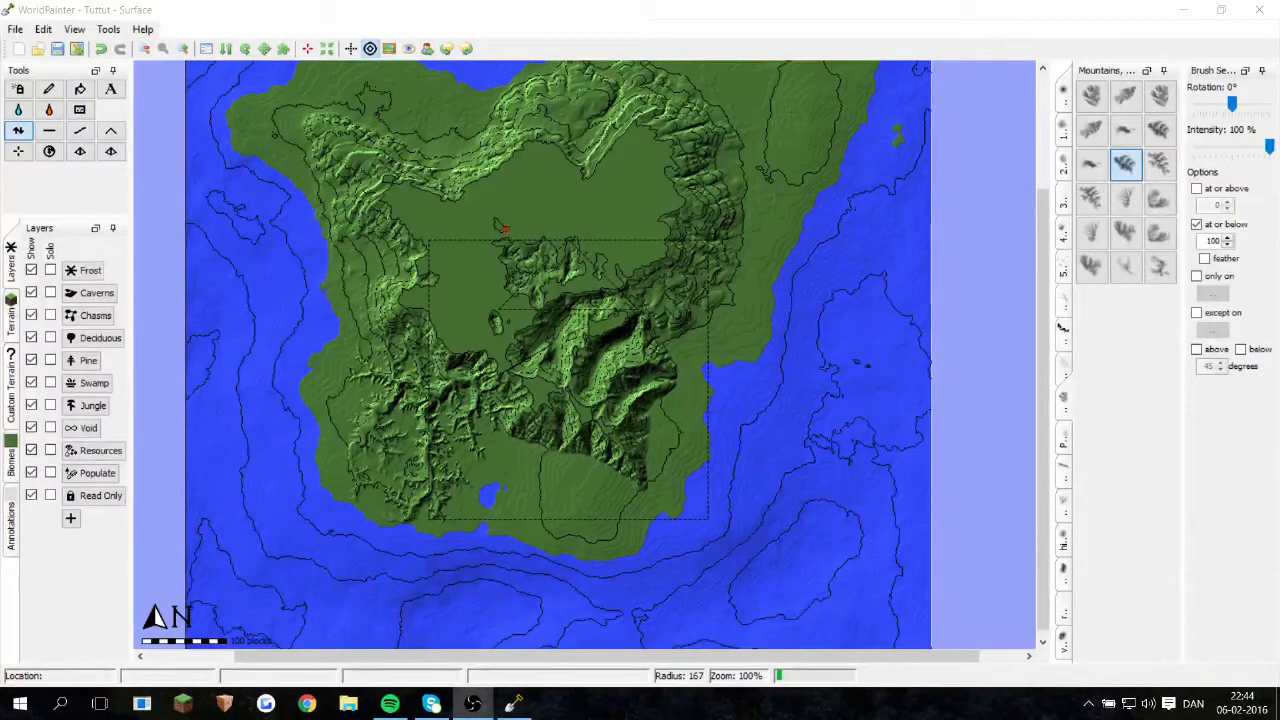
pyautogui.moveTo(612, 347); pyautogui.dragTo(592, 339, button='middle')
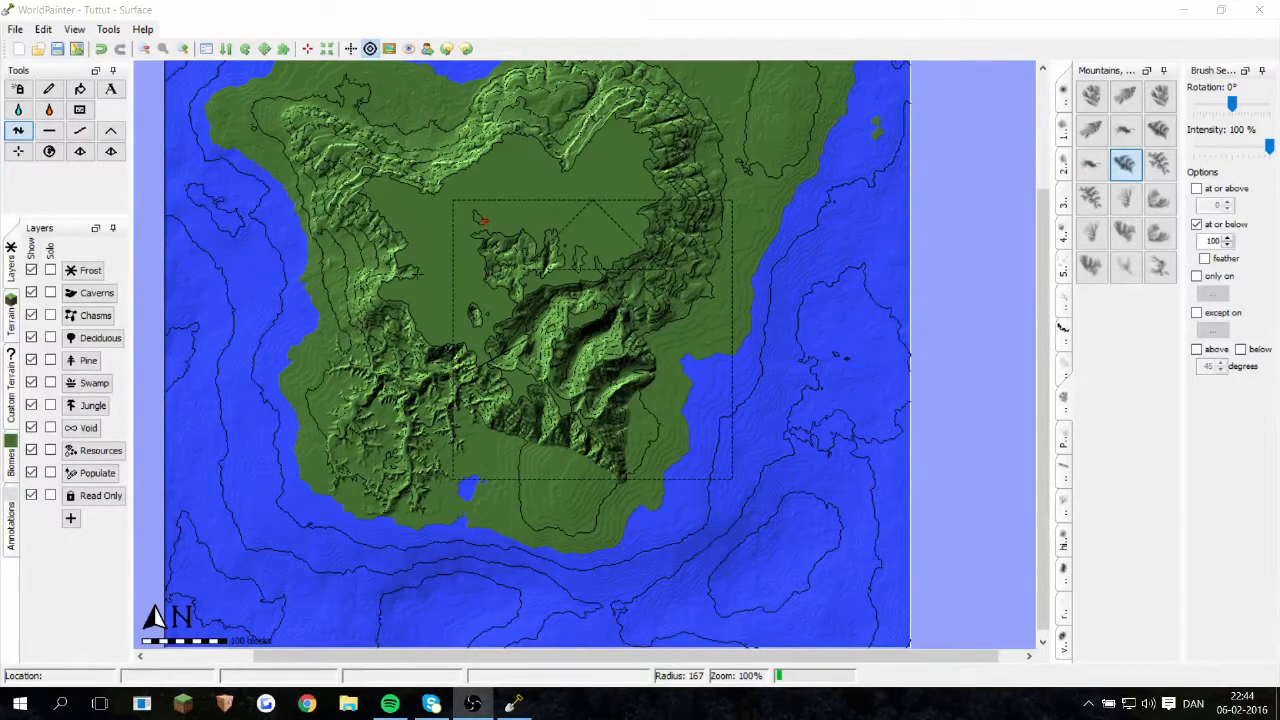
pyautogui.moveTo(489, 121); pyautogui.dragTo(587, 243, button='middle')
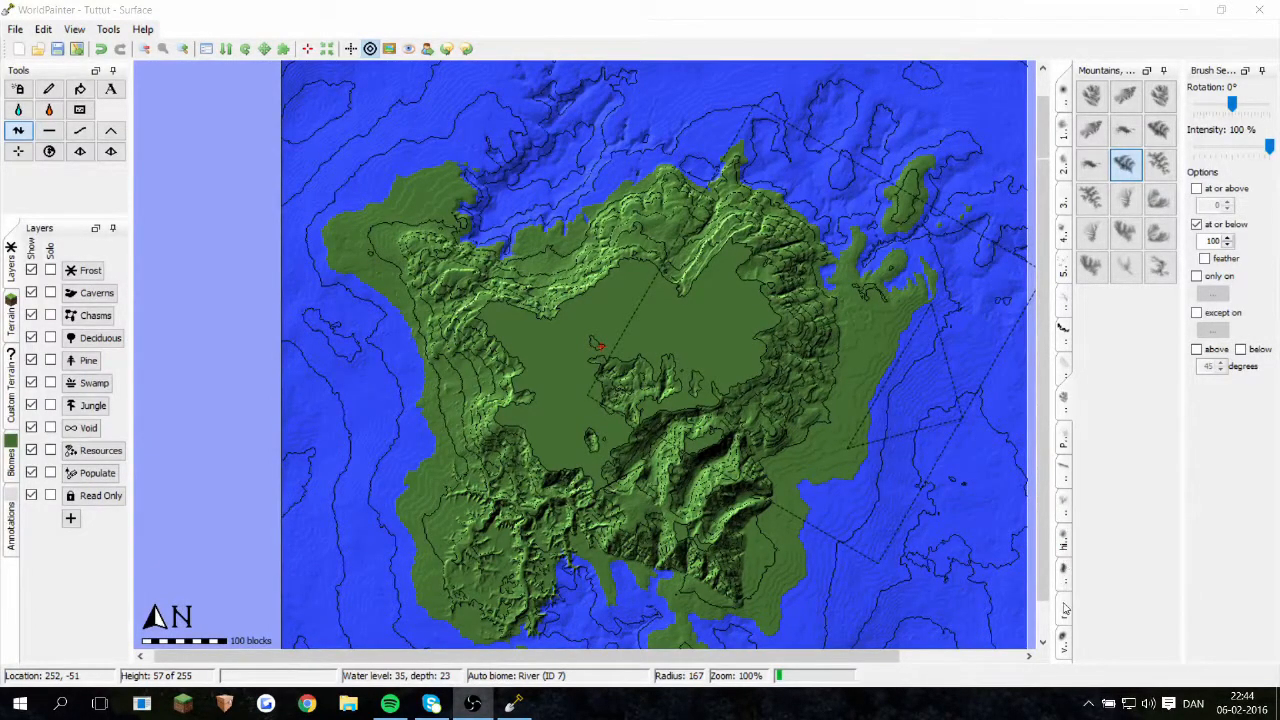
# Step: Choose a brush from another group and raise the flat central plateau into higher mountains
pyautogui.click(1066, 652)
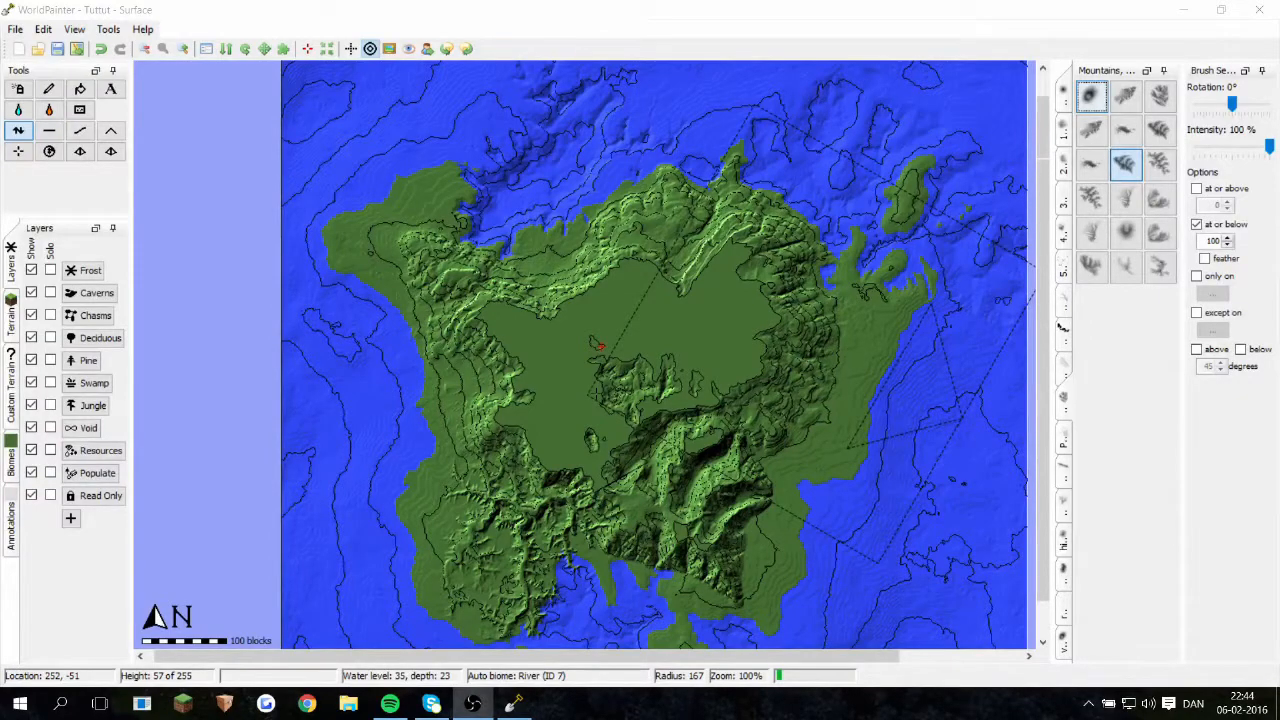
pyautogui.keyDown('ctrl'); pyautogui.scroll(1, 595, 395); pyautogui.keyUp('ctrl')
pyautogui.moveTo(595, 395); pyautogui.dragTo(510, 486, button='middle')
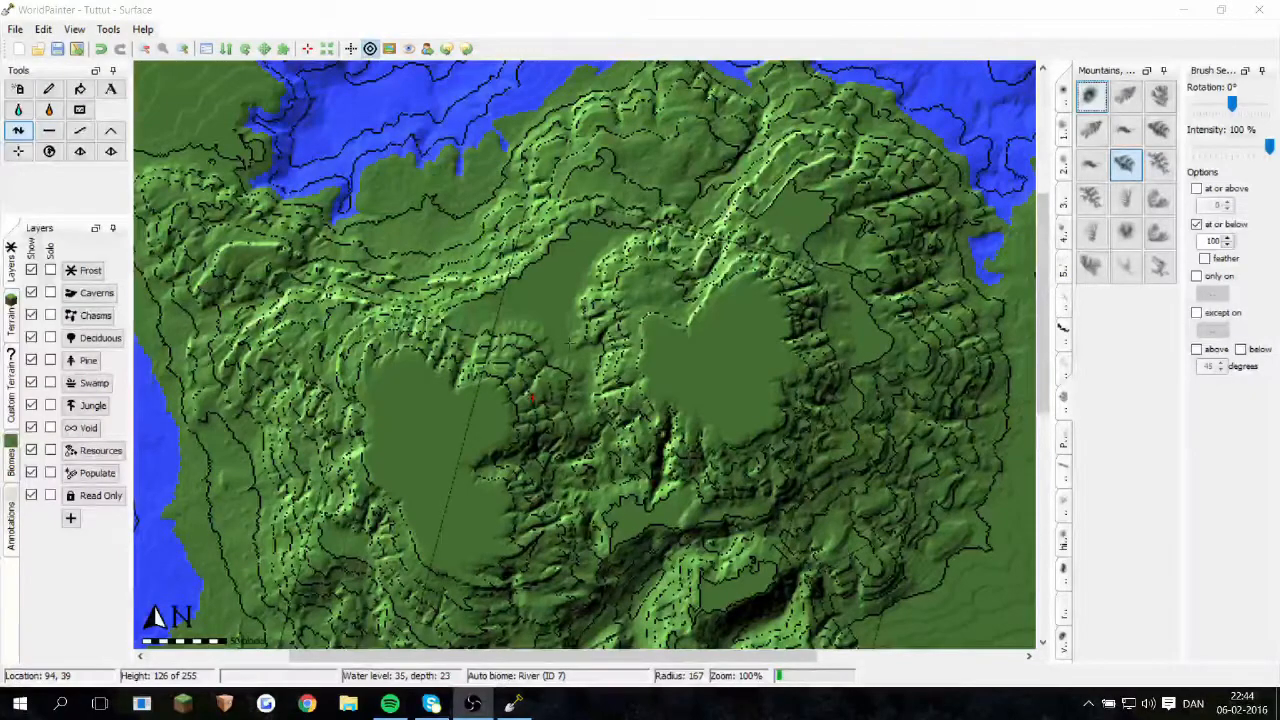
pyautogui.moveTo(589, 408); pyautogui.dragTo(687, 498, button='middle')
pyautogui.click(665, 460)
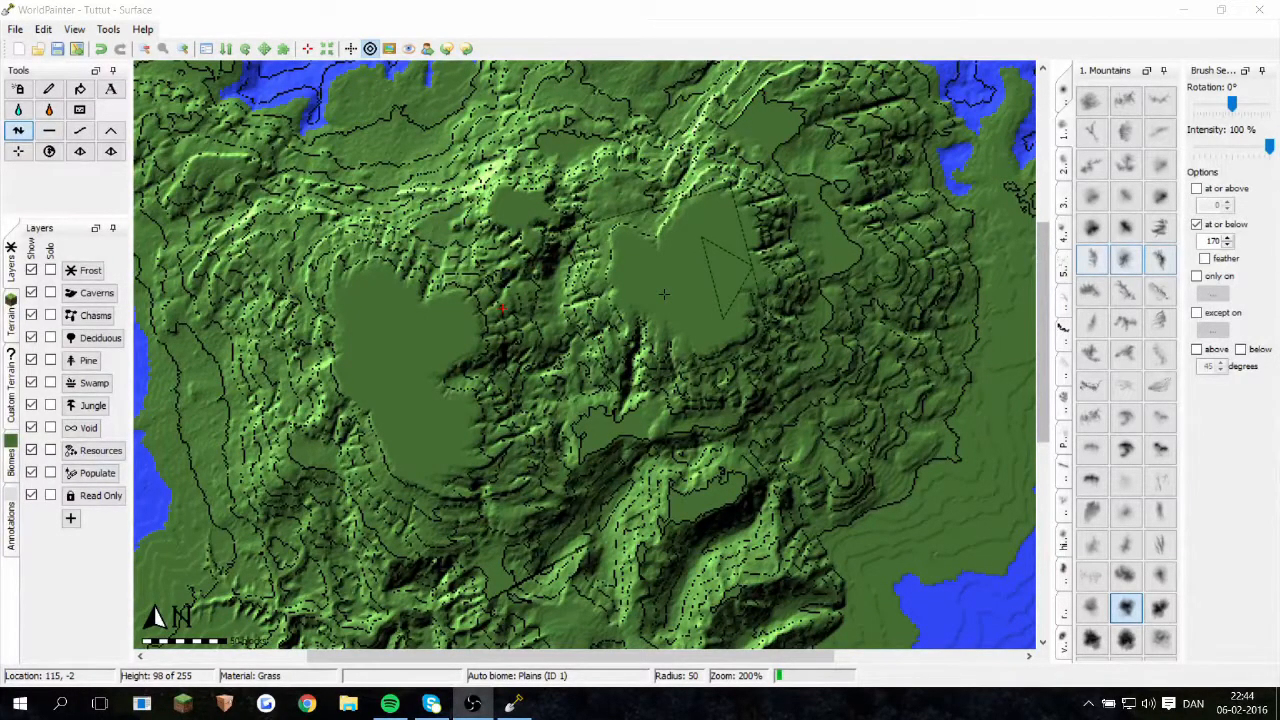
# Step: Roughen the flat tops of the two central mountains with a 1. Mountains brush at radius 50, limited to at or below 170
pyautogui.moveTo(671, 289); pyautogui.dragTo(739, 295, button='middle')
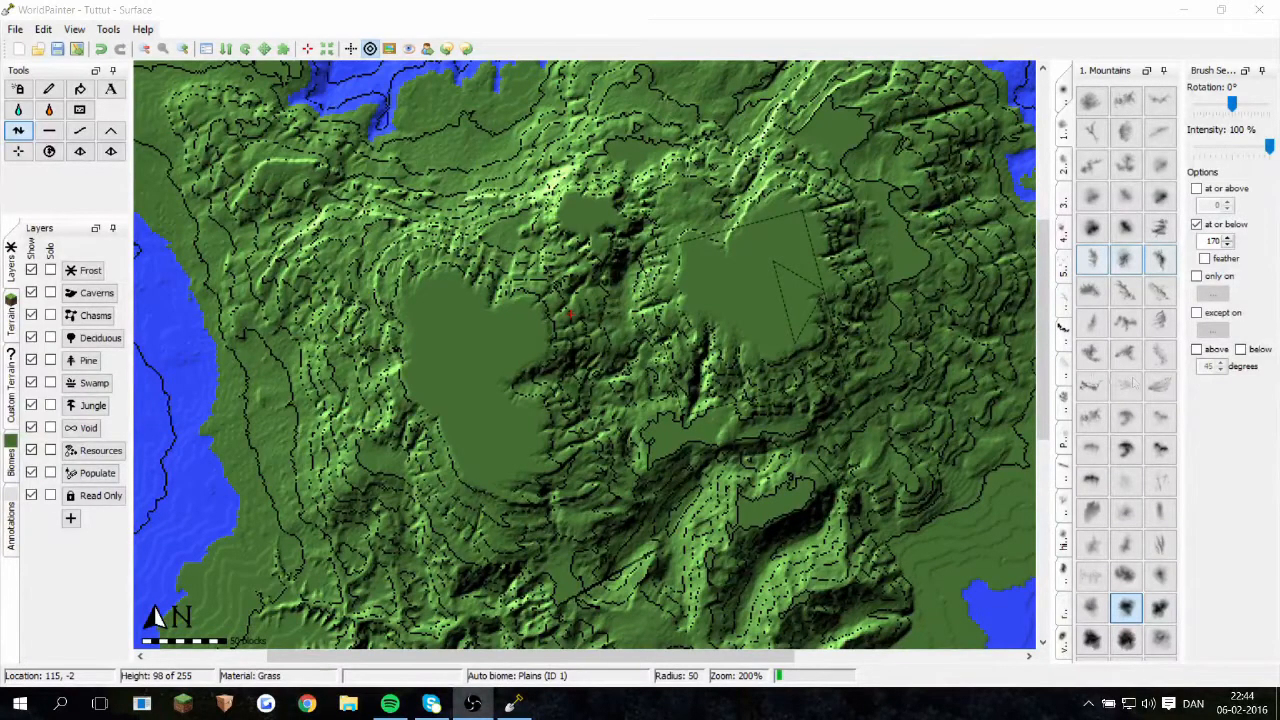
pyautogui.moveTo(571, 313); pyautogui.dragTo(721, 275, button='middle')
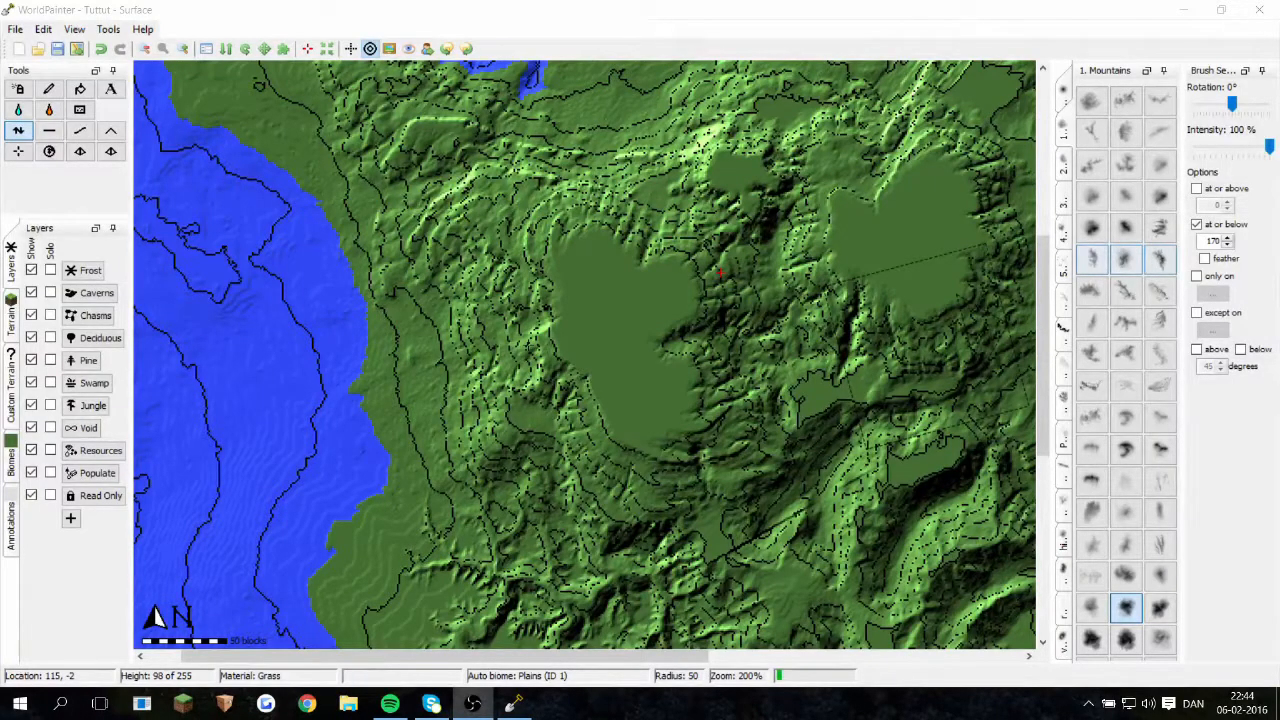
pyautogui.click(551, 407)
pyautogui.moveTo(798, 456)
pyautogui.mouseDown(button='middle')
pyautogui.moveTo(731, 495)
pyautogui.moveTo(606, 363)
pyautogui.mouseUp(button='middle')
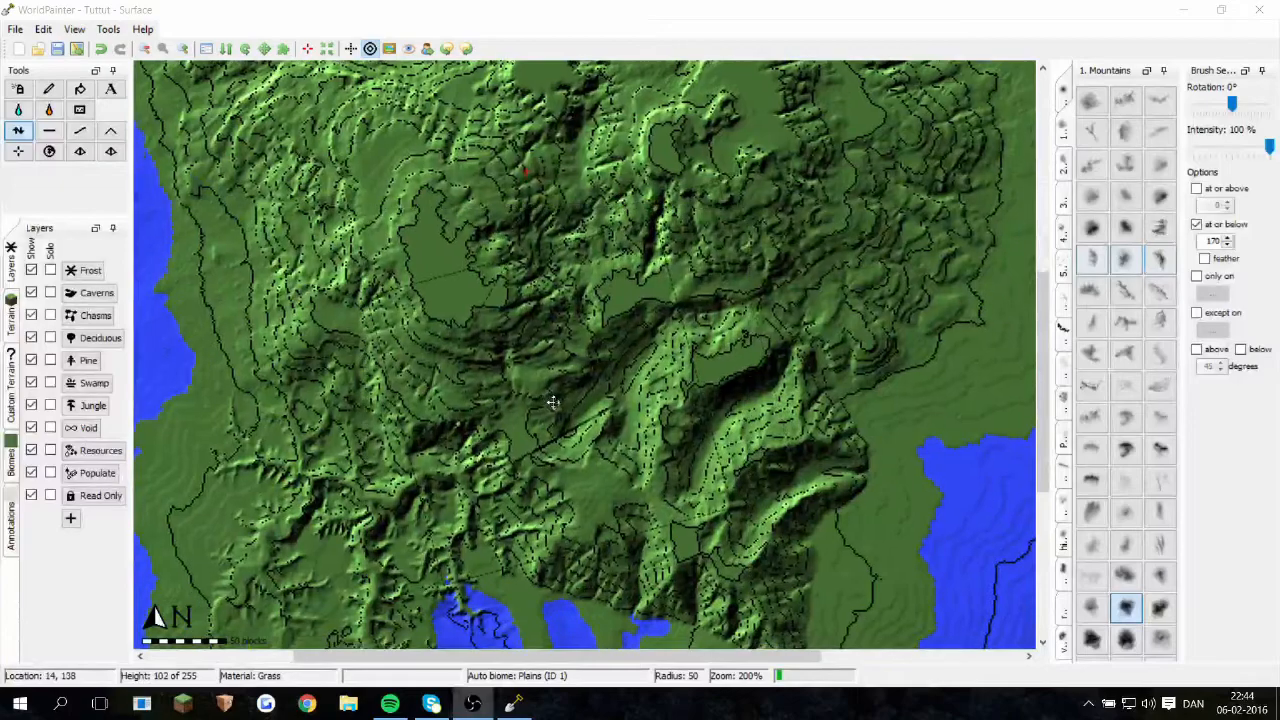
pyautogui.moveTo(468, 429); pyautogui.dragTo(470, 487, button='middle')
pyautogui.moveTo(564, 467); pyautogui.dragTo(453, 476, button='middle')
pyautogui.moveTo(524, 256); pyautogui.dragTo(635, 479, button='middle')
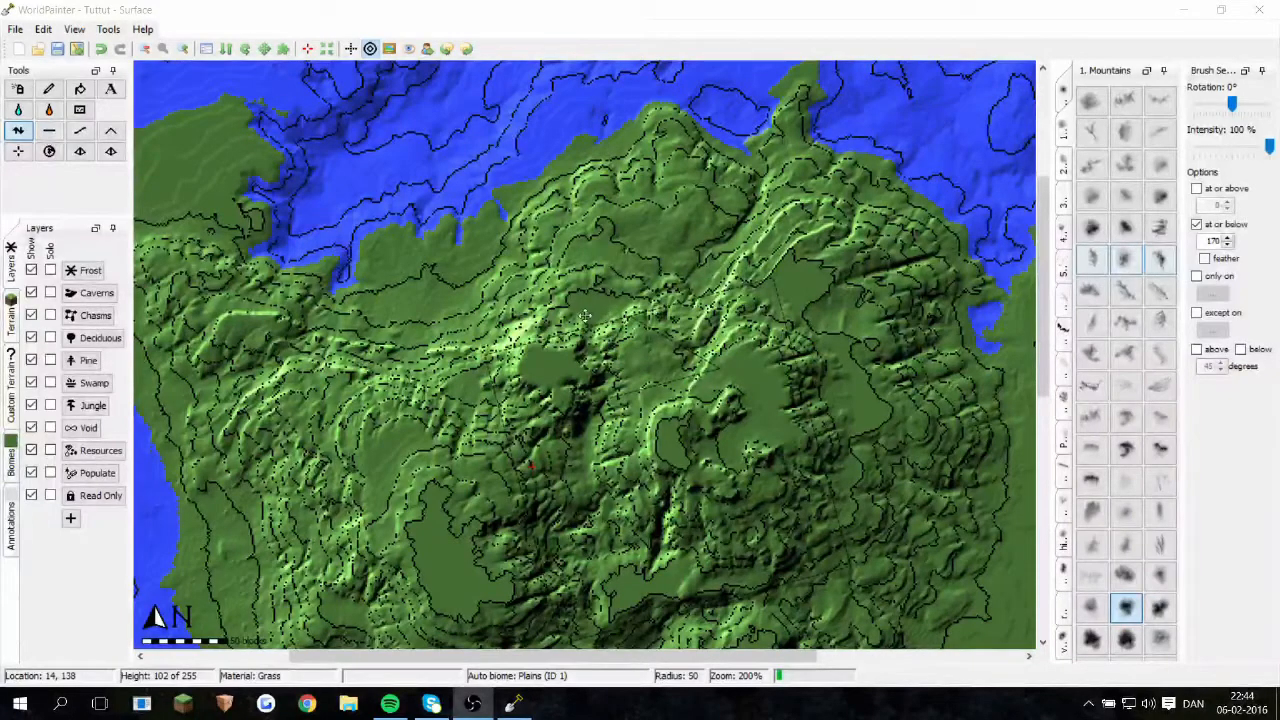
# Step: Reshape the island's eastern lowland with mountain brushes, forming a ridged peninsula that tapers to the southeast
pyautogui.moveTo(668, 396); pyautogui.dragTo(431, 253, button='middle')
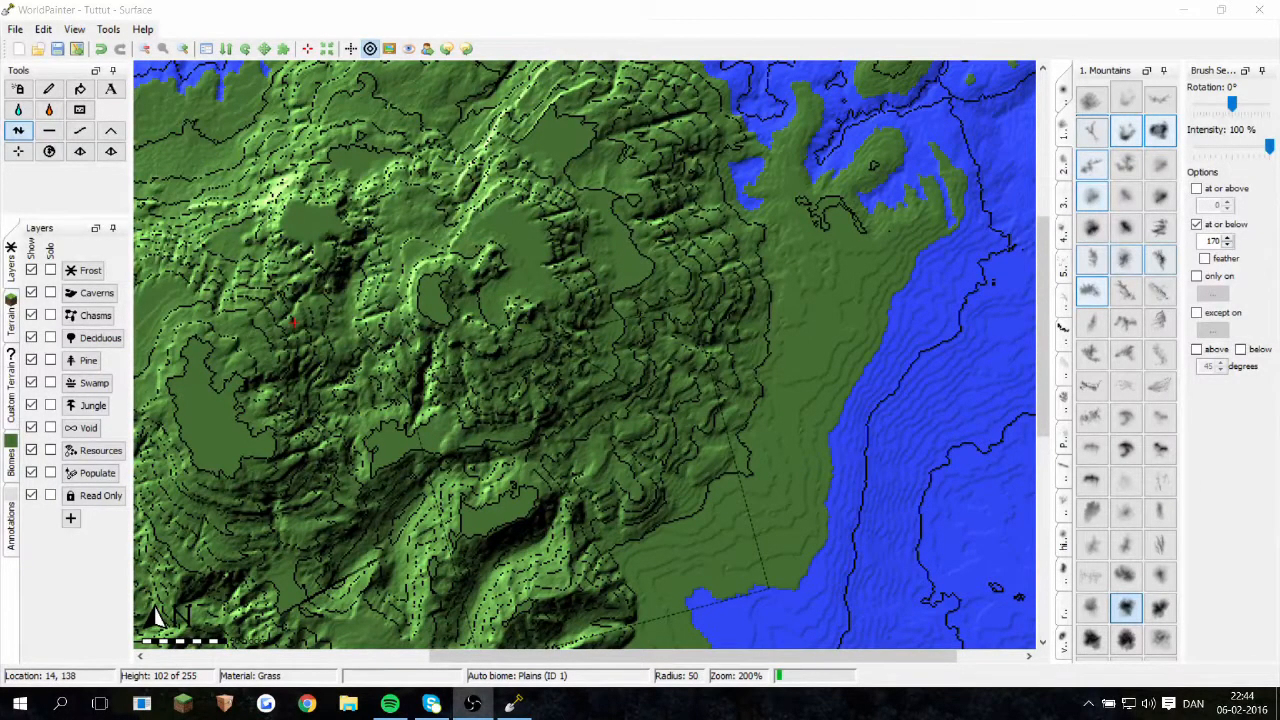
pyautogui.moveTo(762, 393); pyautogui.dragTo(859, 163, button='middle')
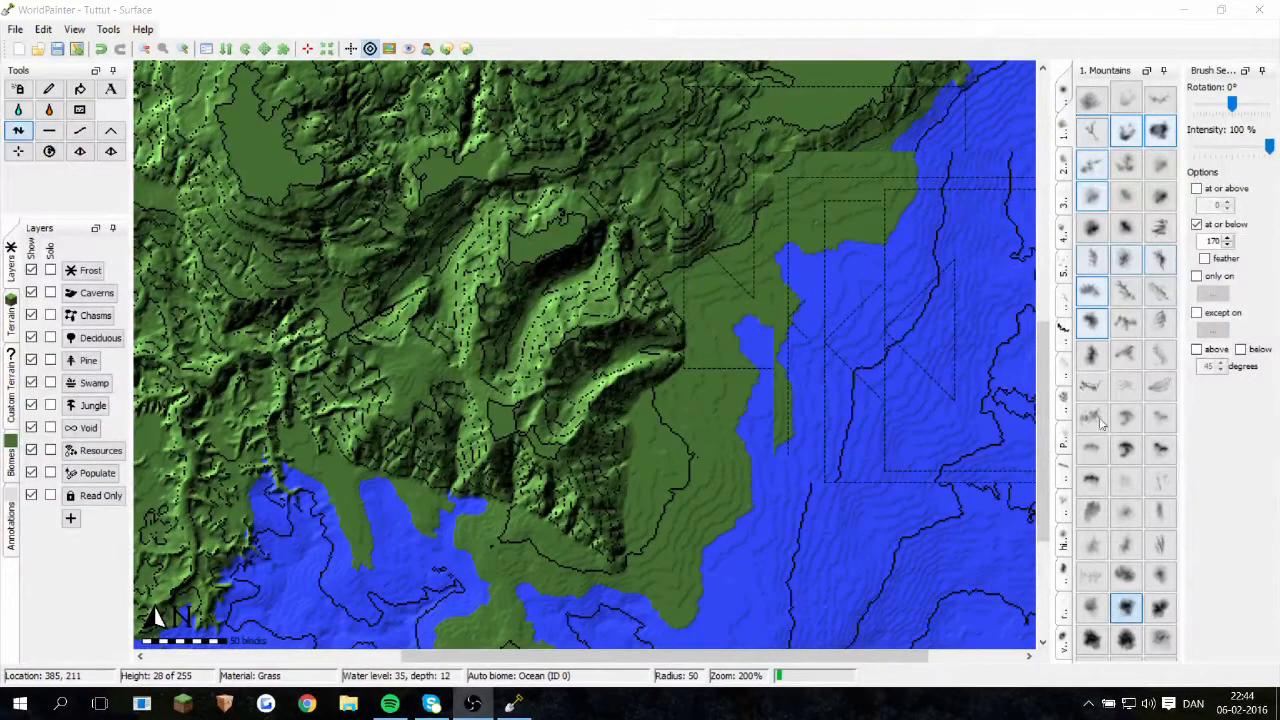
pyautogui.click(1094, 420)
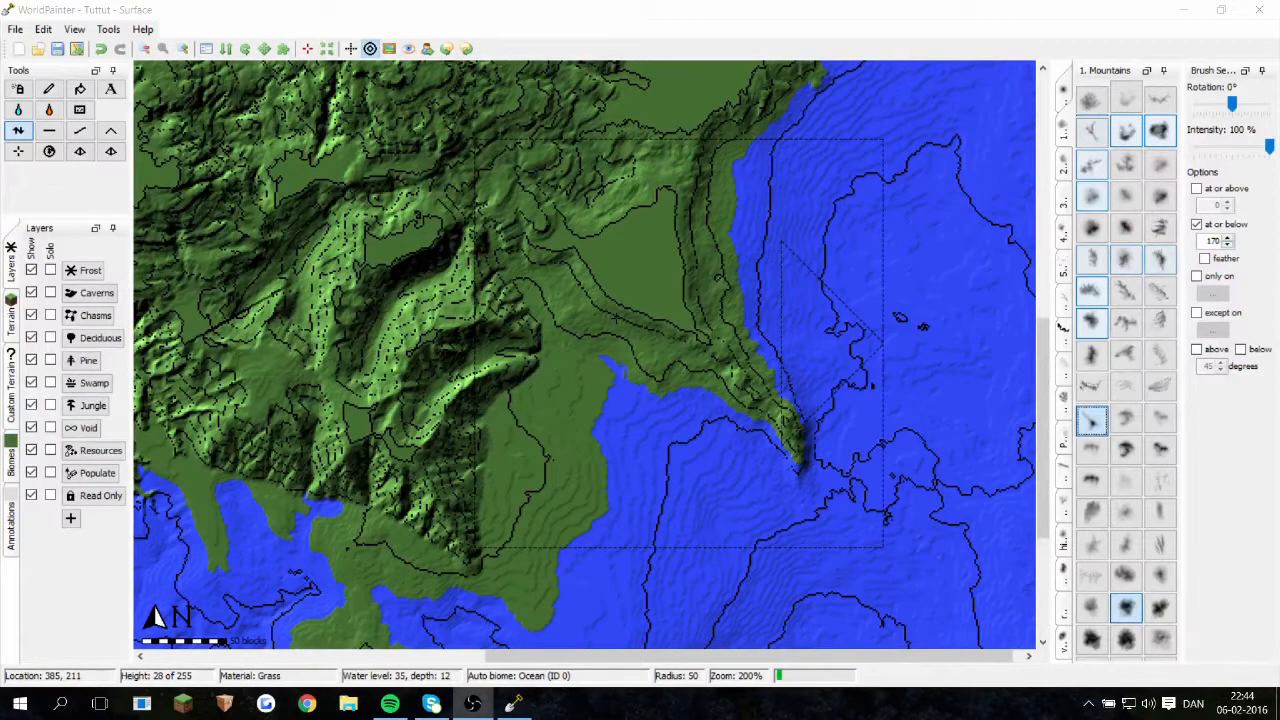
pyautogui.keyDown('ctrl'); pyautogui.scroll(-1, 679, 343); pyautogui.keyUp('ctrl')
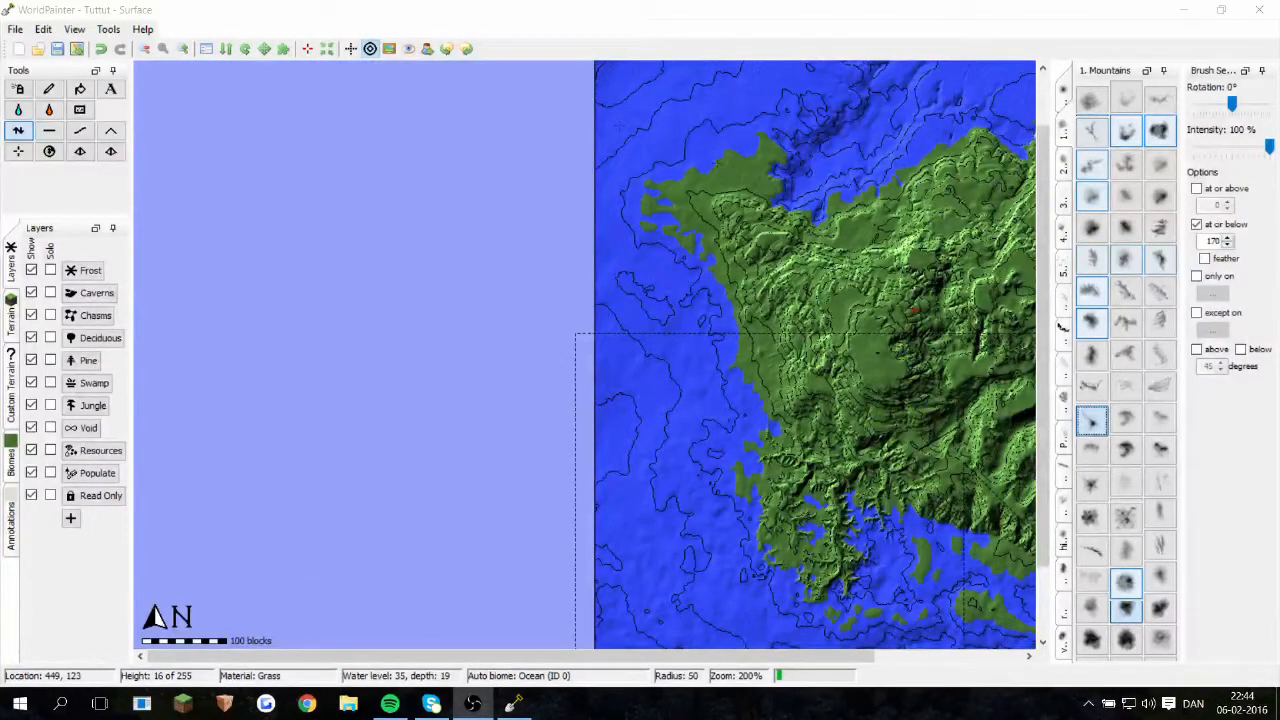
# Step: Turn off the brush's at-or-below height limit and turn on its only-on restriction
pyautogui.moveTo(659, 137); pyautogui.dragTo(248, 72, button='middle')
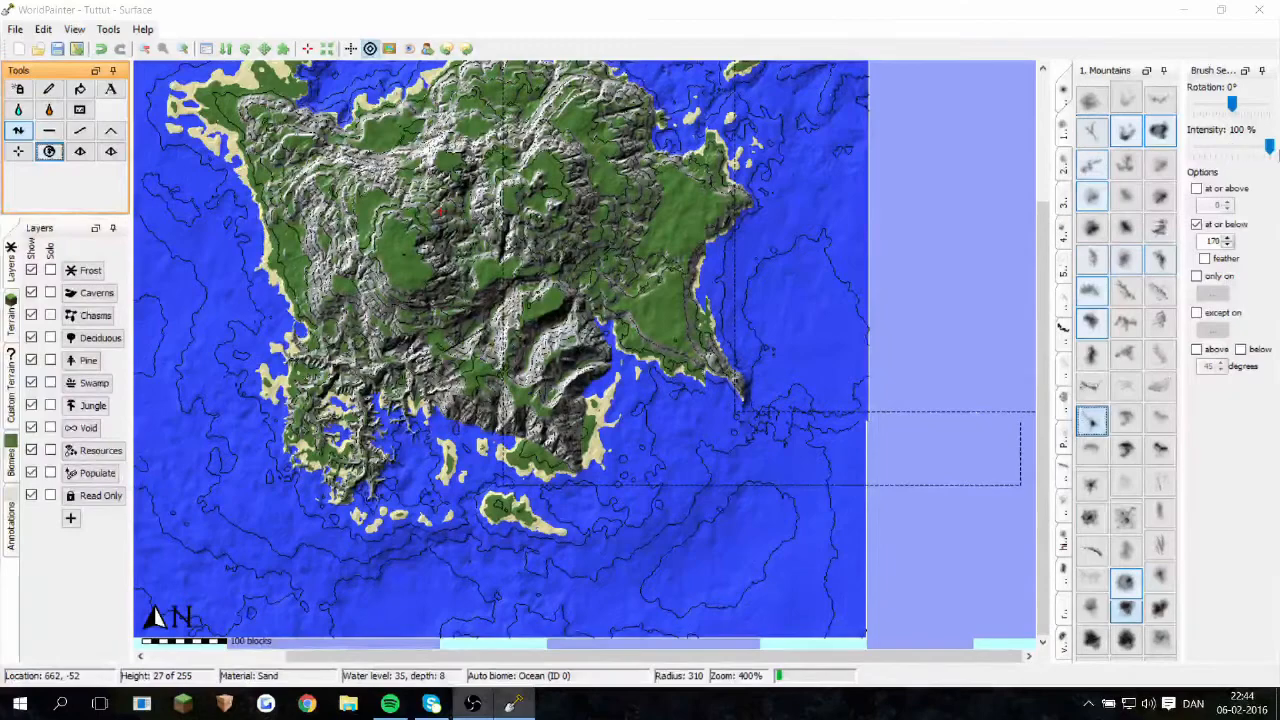
pyautogui.click(1197, 224)
pyautogui.click(1198, 276)
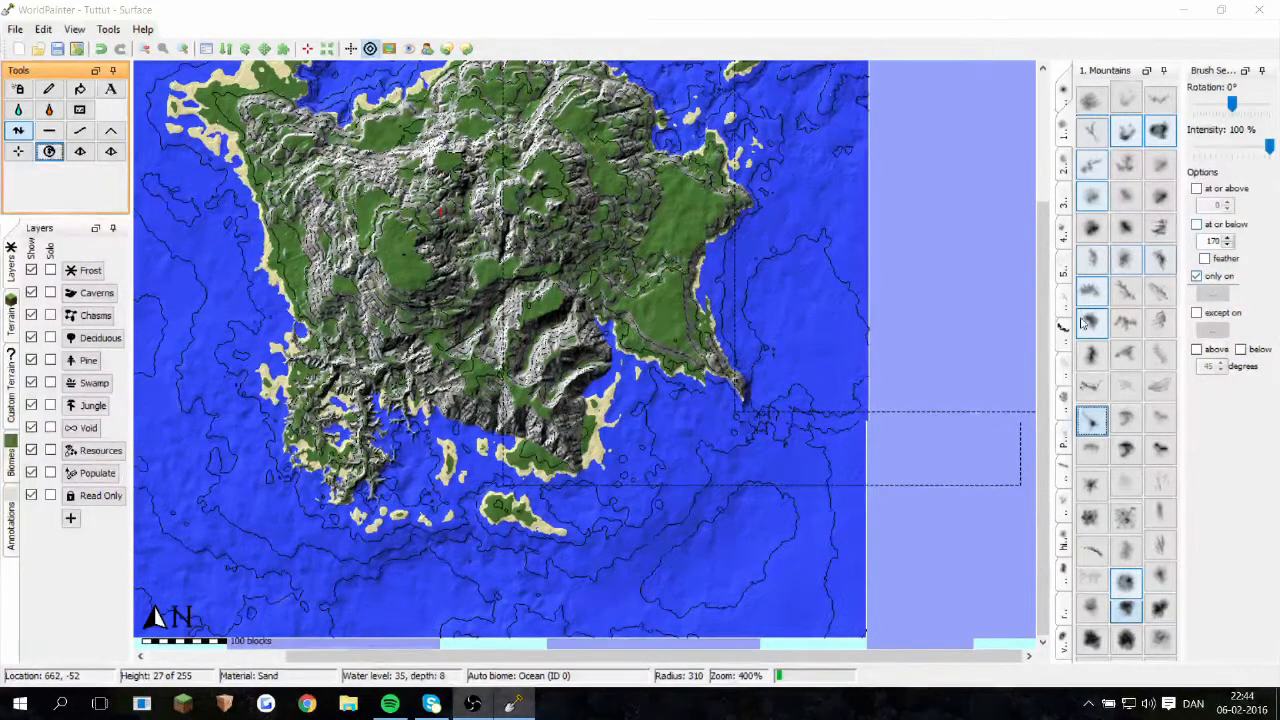
# Step: Look over the whole island, examining its rocky mountains, sandy coasts and surrounding islets
pyautogui.moveTo(790, 304)
pyautogui.mouseDown(button='middle')
pyautogui.moveTo(792, 285)
pyautogui.moveTo(738, 323)
pyautogui.moveTo(585, 318)
pyautogui.moveTo(573, 306)
pyautogui.mouseUp(button='middle')
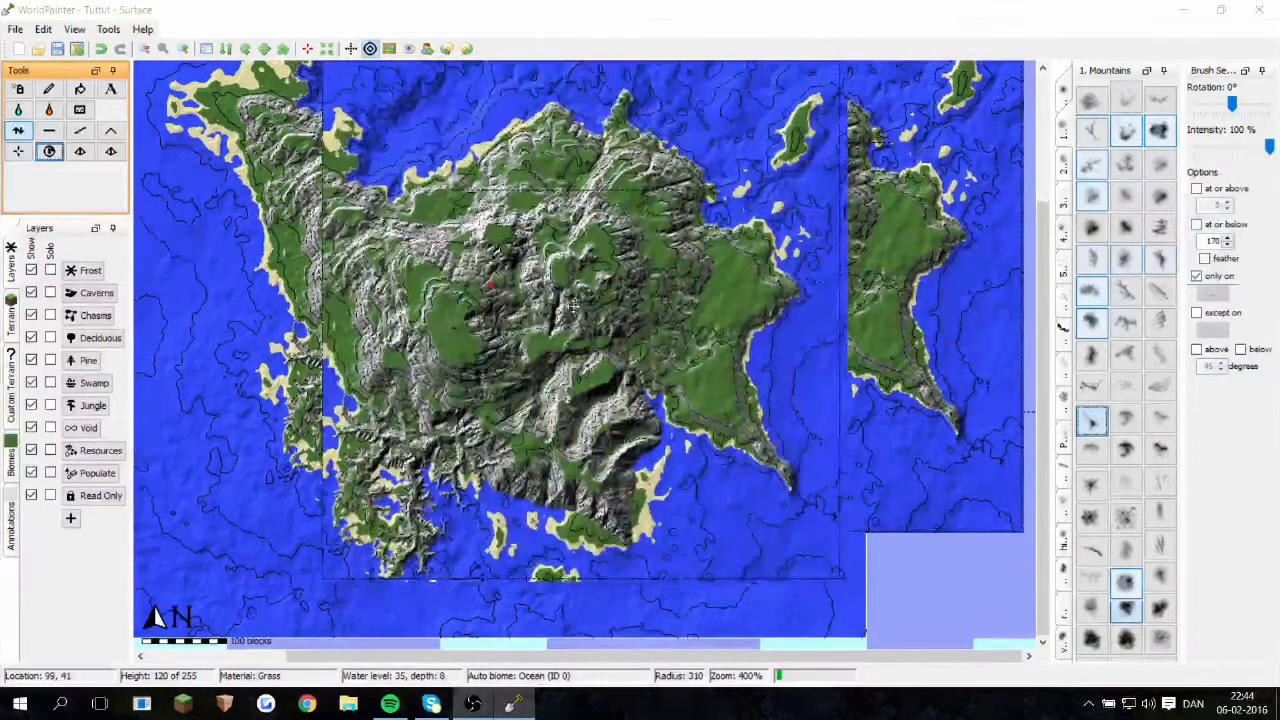
pyautogui.moveTo(507, 362); pyautogui.dragTo(535, 326, button='middle')
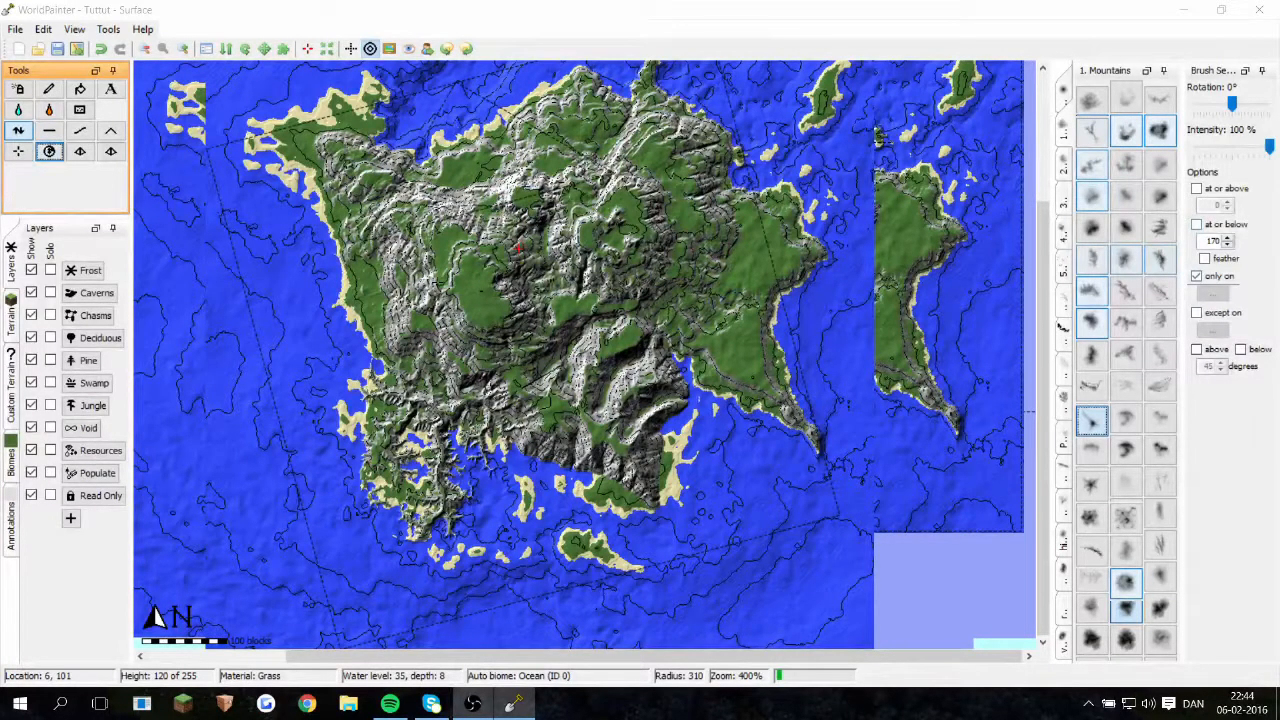
pyautogui.moveTo(519, 247); pyautogui.dragTo(462, 291, button='middle')
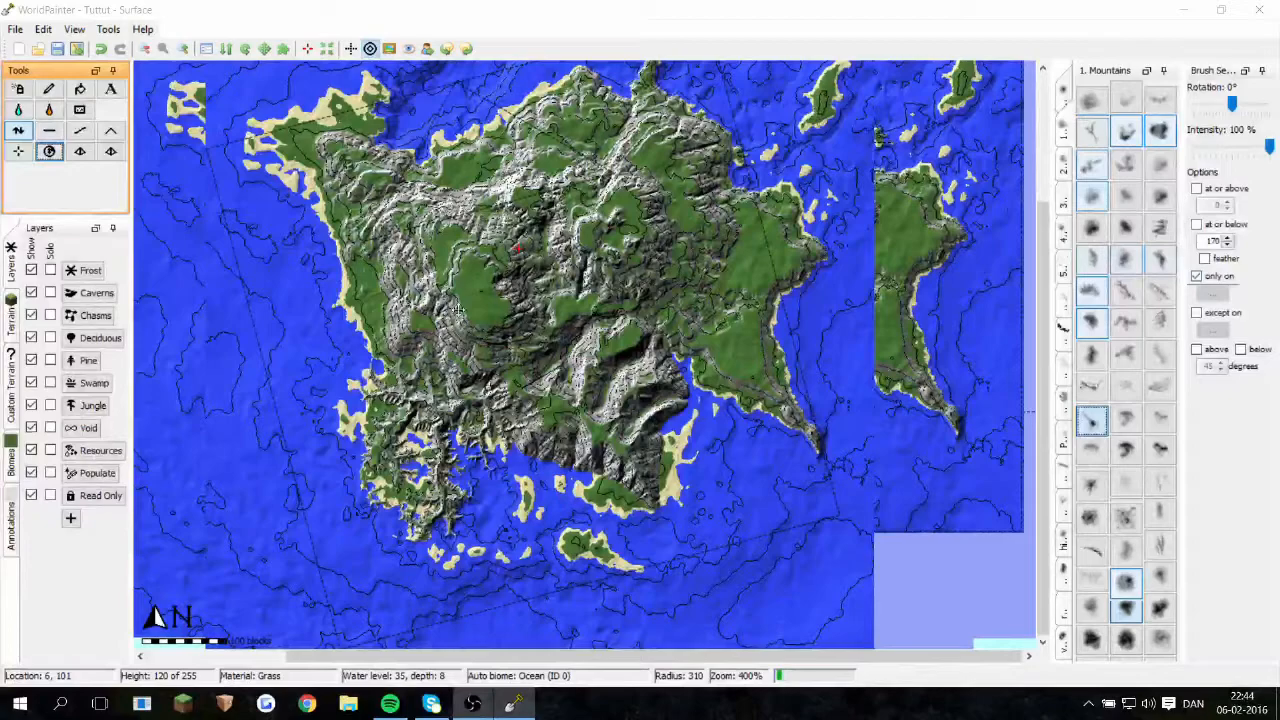
pyautogui.moveTo(462, 291); pyautogui.dragTo(471, 375, button='middle')
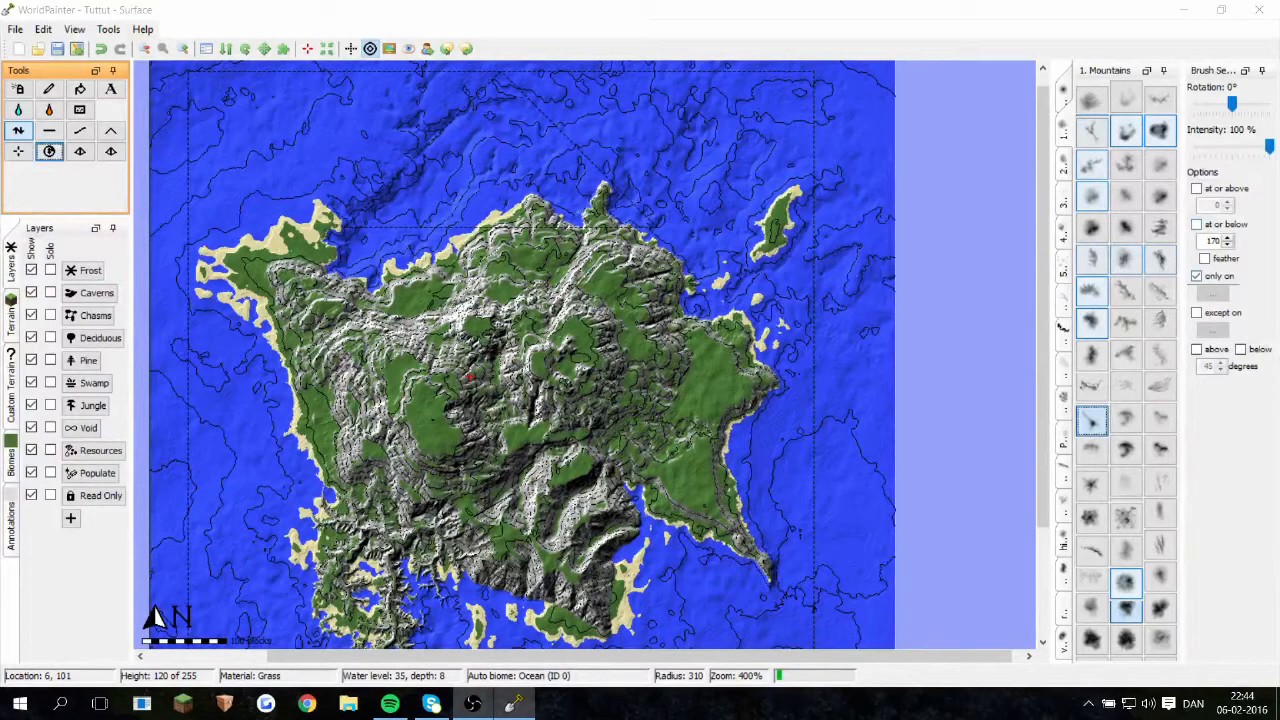
pyautogui.moveTo(498, 330); pyautogui.dragTo(495, 240, button='middle')
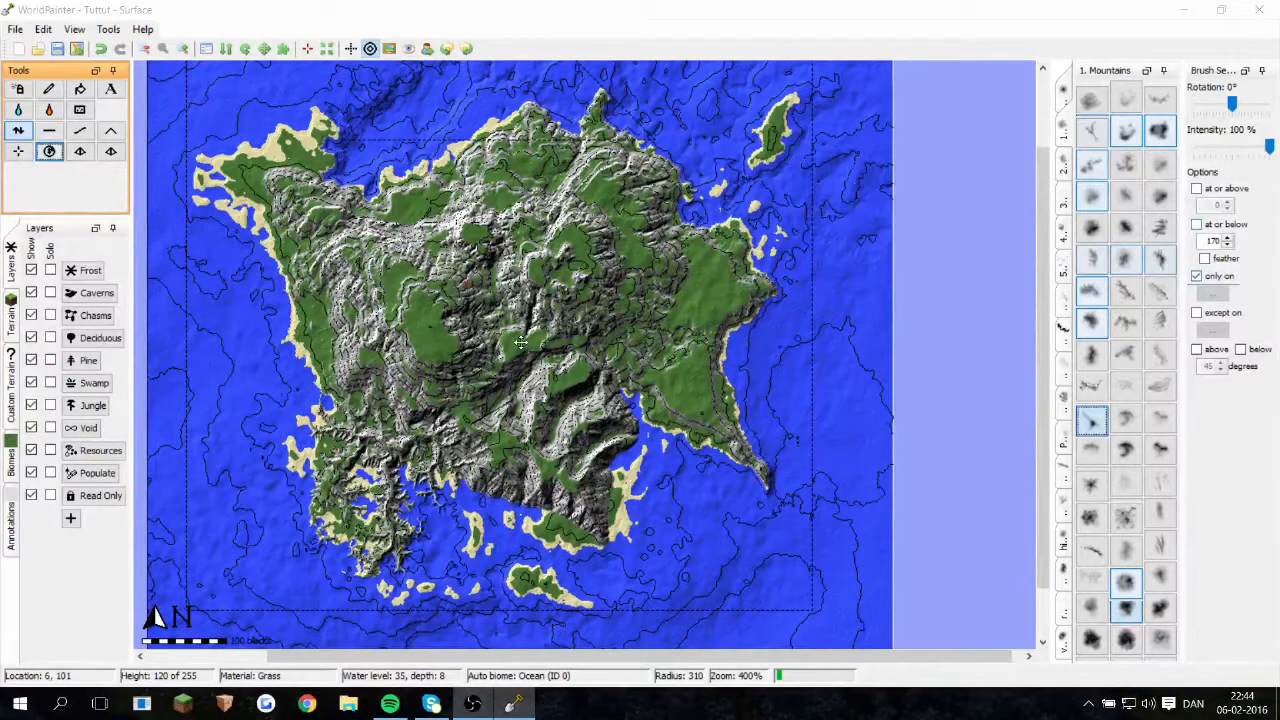
pyautogui.moveTo(356, 248); pyautogui.dragTo(523, 344, button='middle')
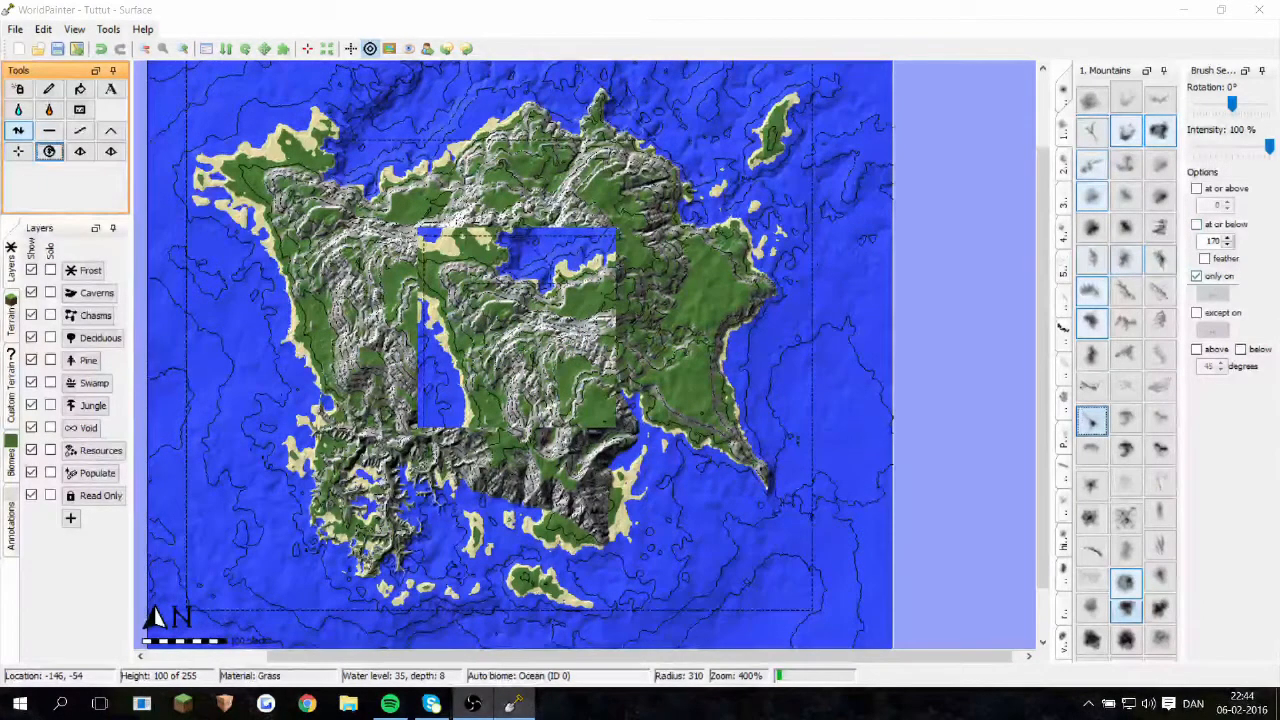
pyautogui.moveTo(564, 578); pyautogui.dragTo(392, 487, button='middle')
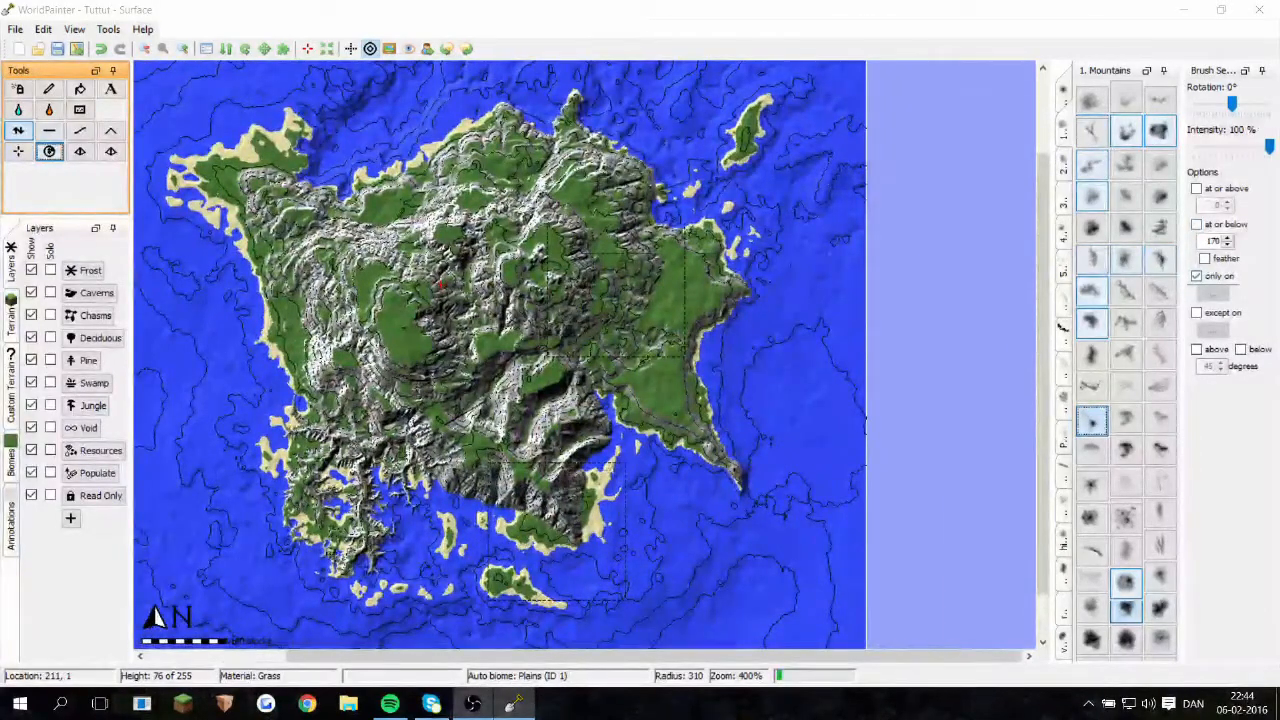
# Step: Run a global terrain operation across the island, limited to slopes above 48 degrees
pyautogui.moveTo(608, 345); pyautogui.dragTo(608, 321, button='middle')
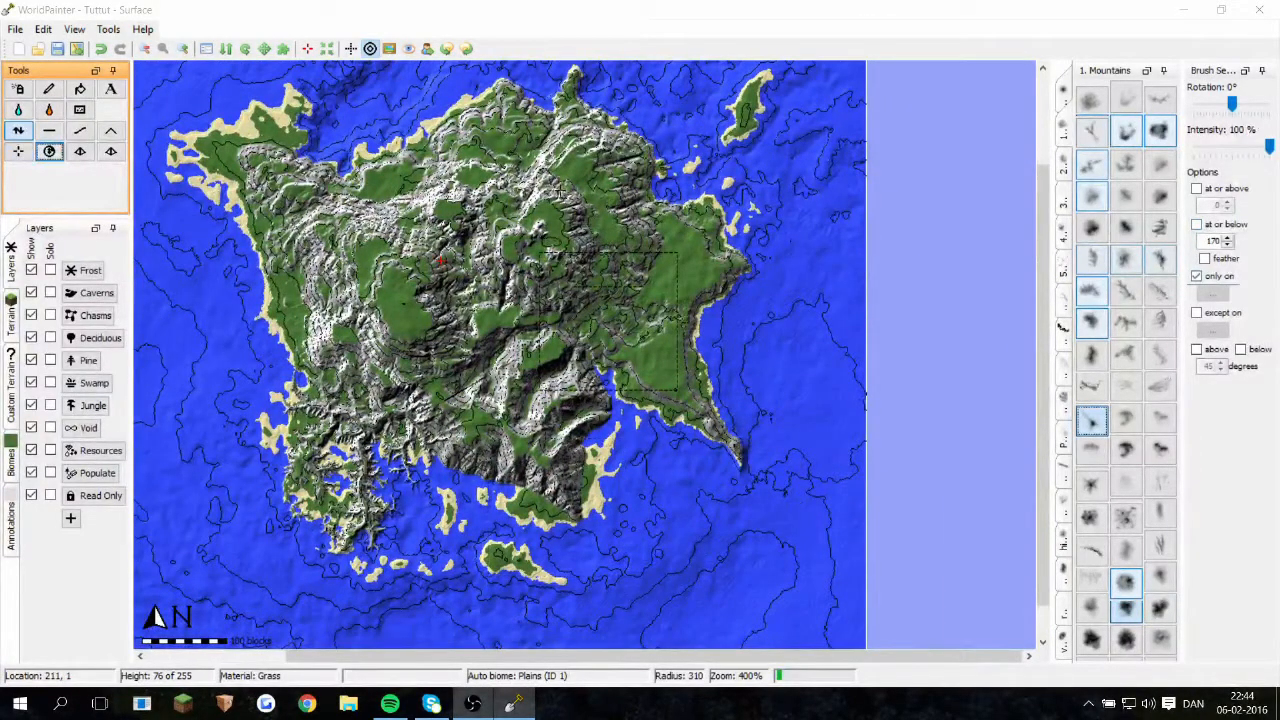
pyautogui.moveTo(556, 187); pyautogui.dragTo(593, 134, button='middle')
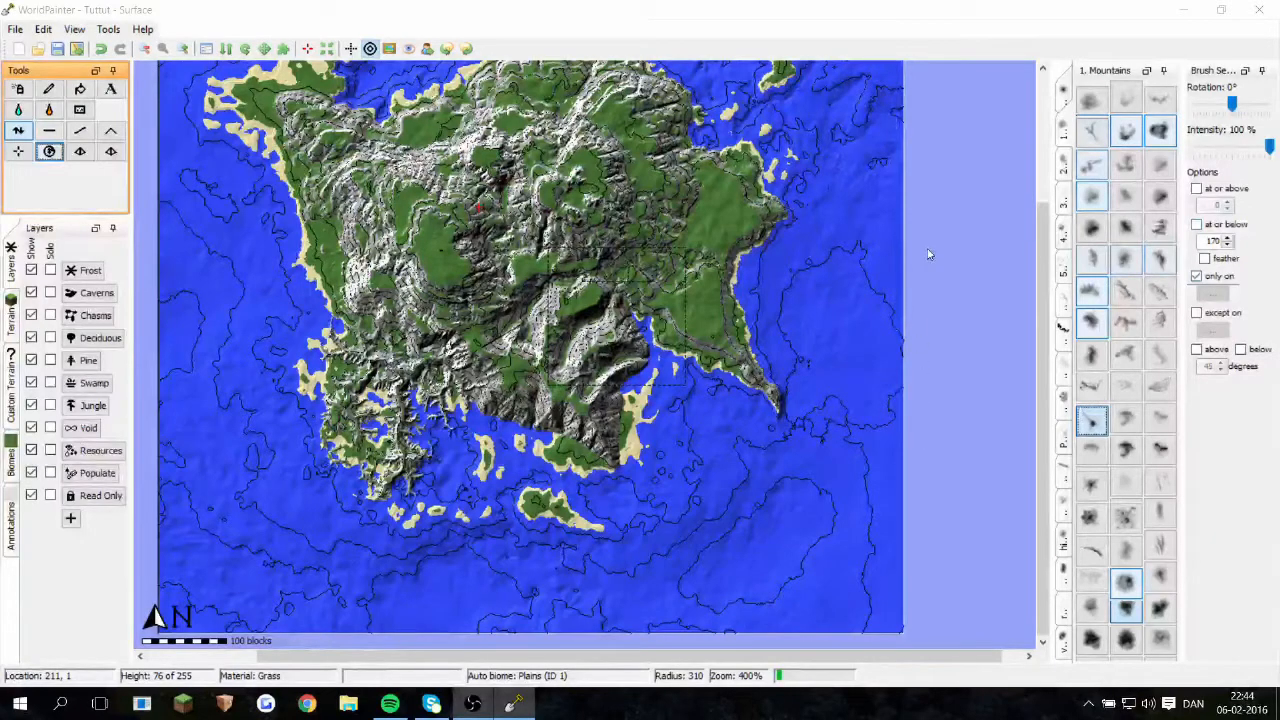
pyautogui.hotkey('ctrl', 'g')
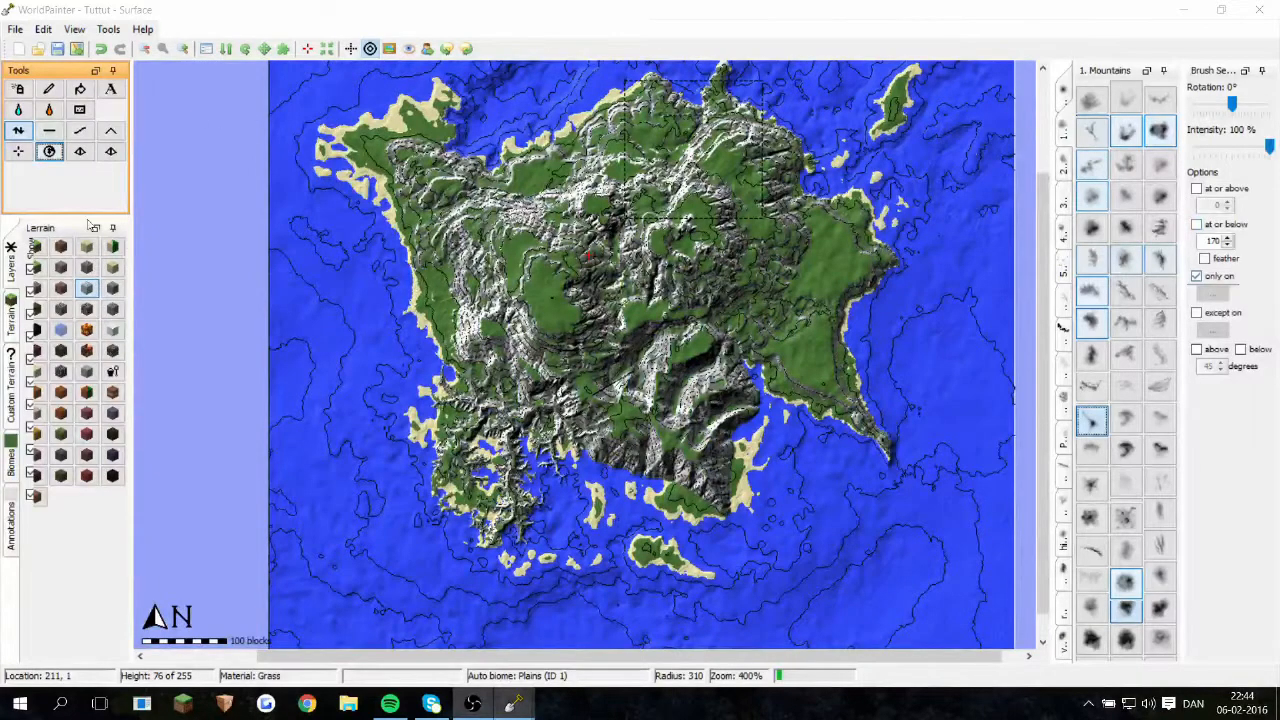
pyautogui.click(55, 152)
pyautogui.click(752, 430)
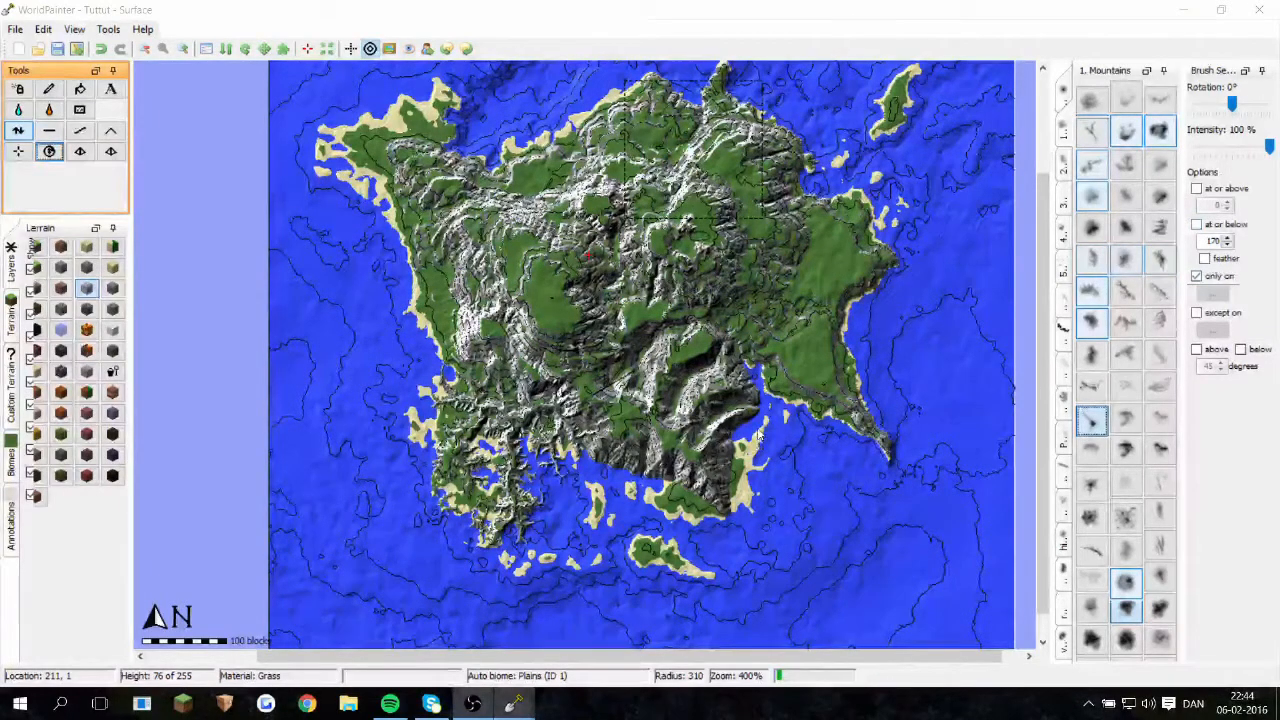
pyautogui.click(758, 428)
pyautogui.click(757, 418)
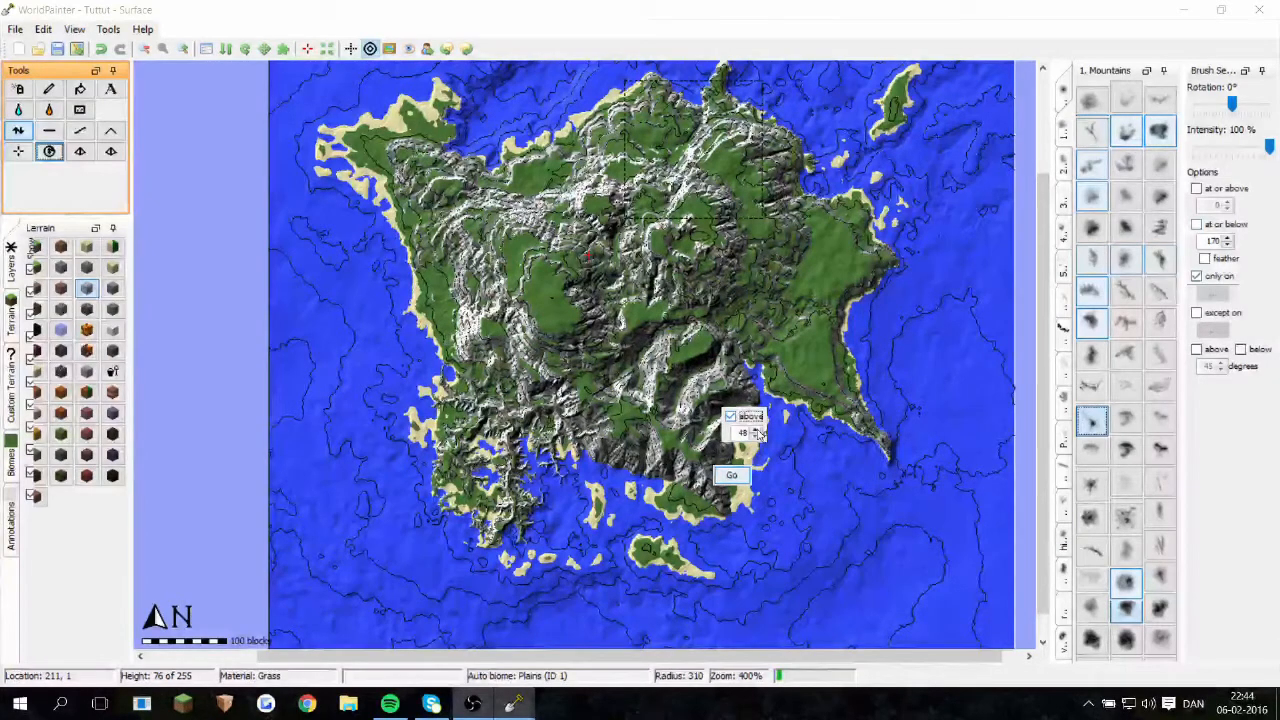
pyautogui.click(733, 474)
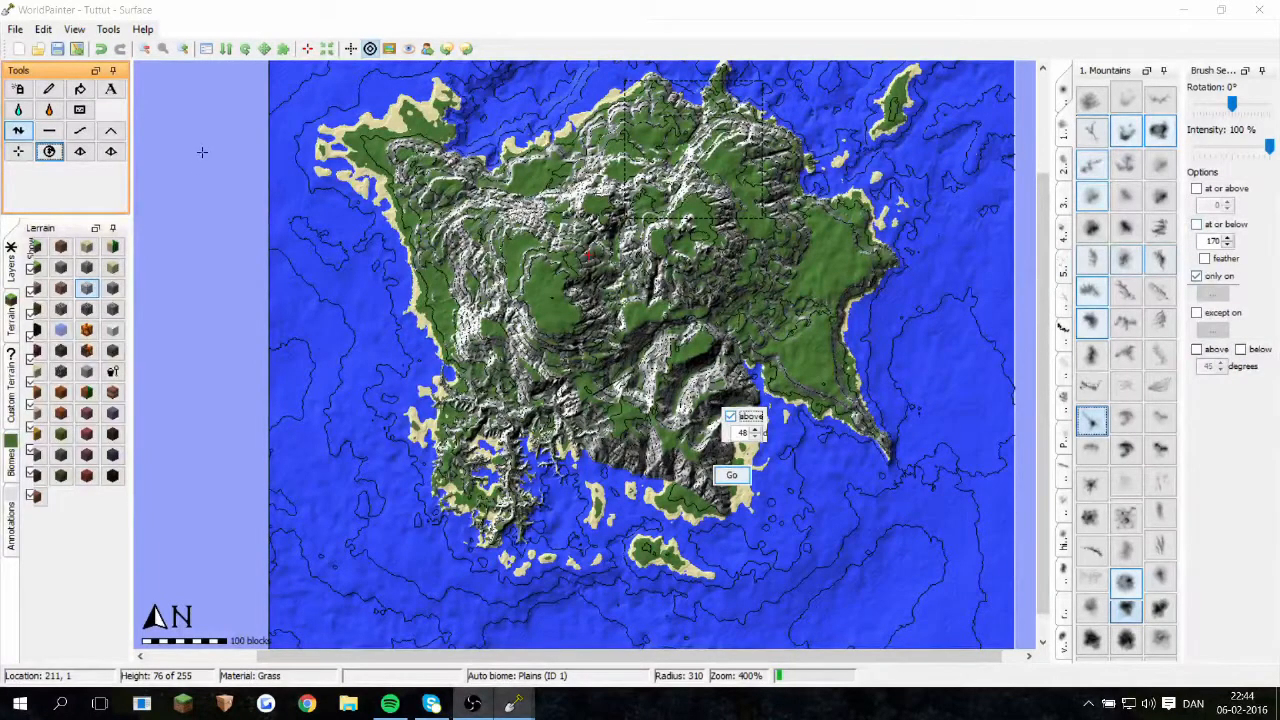
# Step: Run the global operation again, limited to slopes above 45 degrees
pyautogui.click(49, 152)
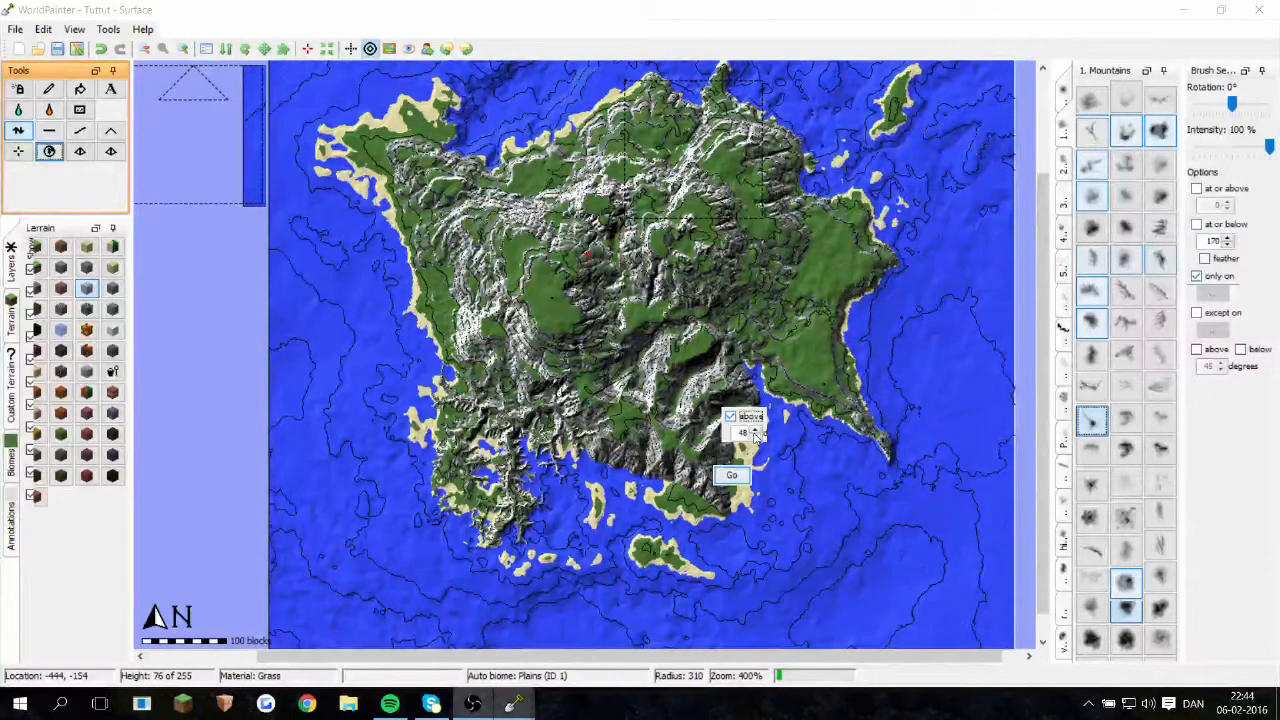
pyautogui.click(719, 477)
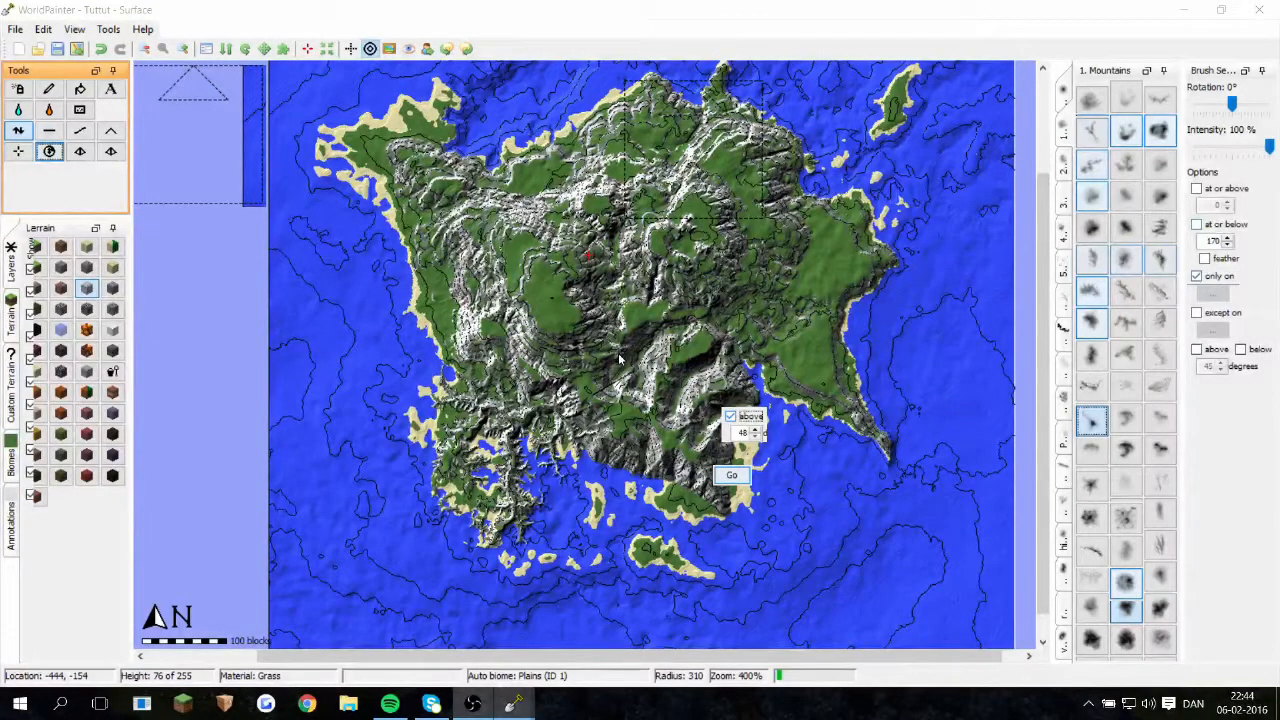
pyautogui.click(756, 433)
pyautogui.click(756, 433)
pyautogui.click(756, 433)
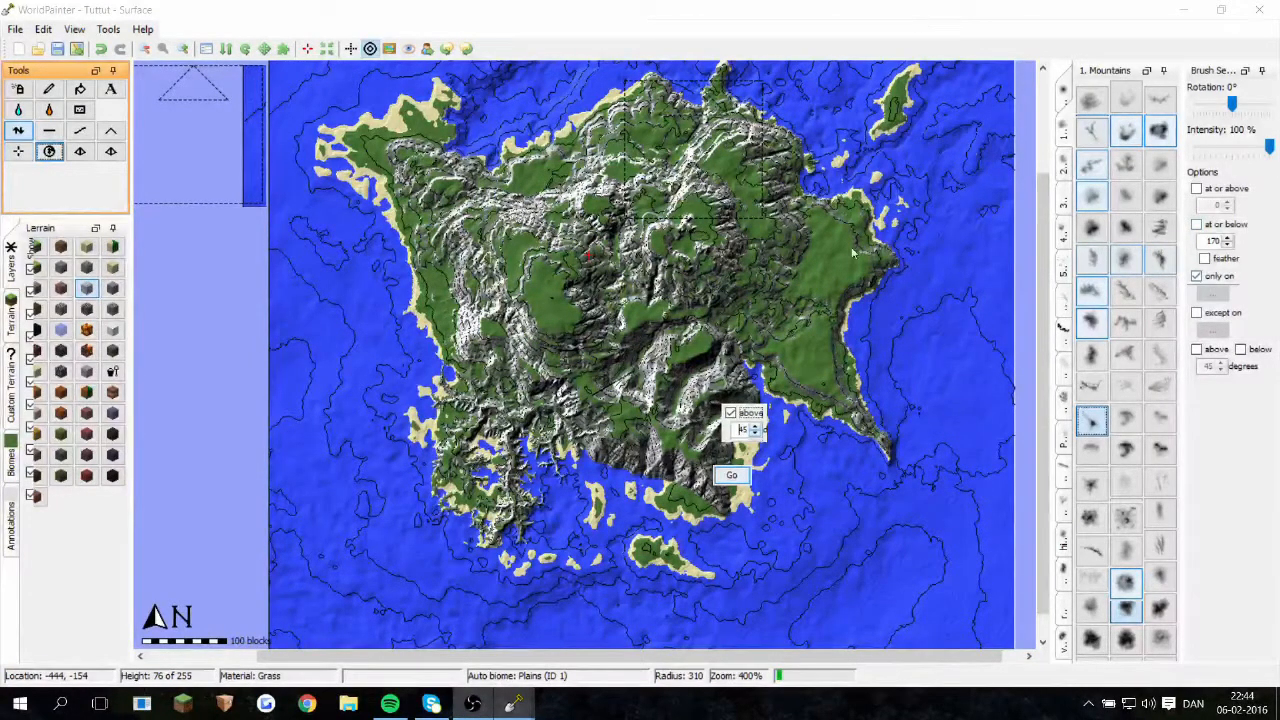
pyautogui.click(745, 475)
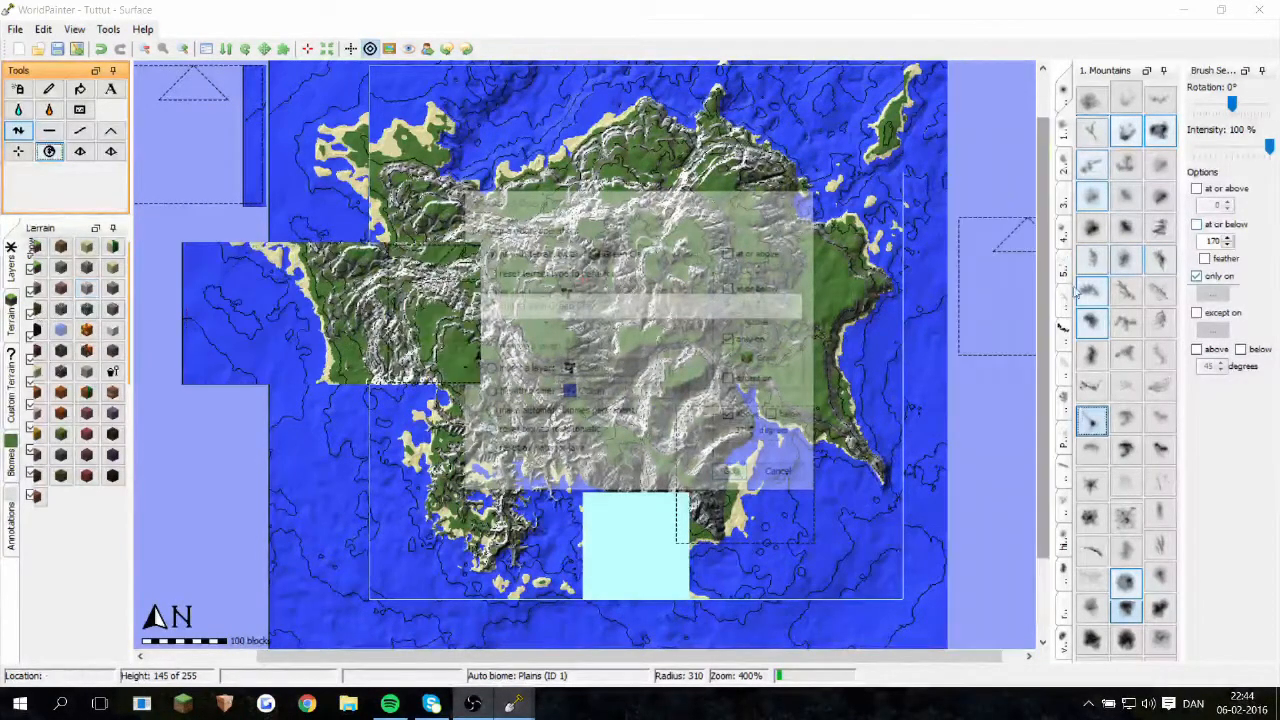
# Step: Set the brush's only-on restriction to Rock terrain
pyautogui.click(1213, 291)
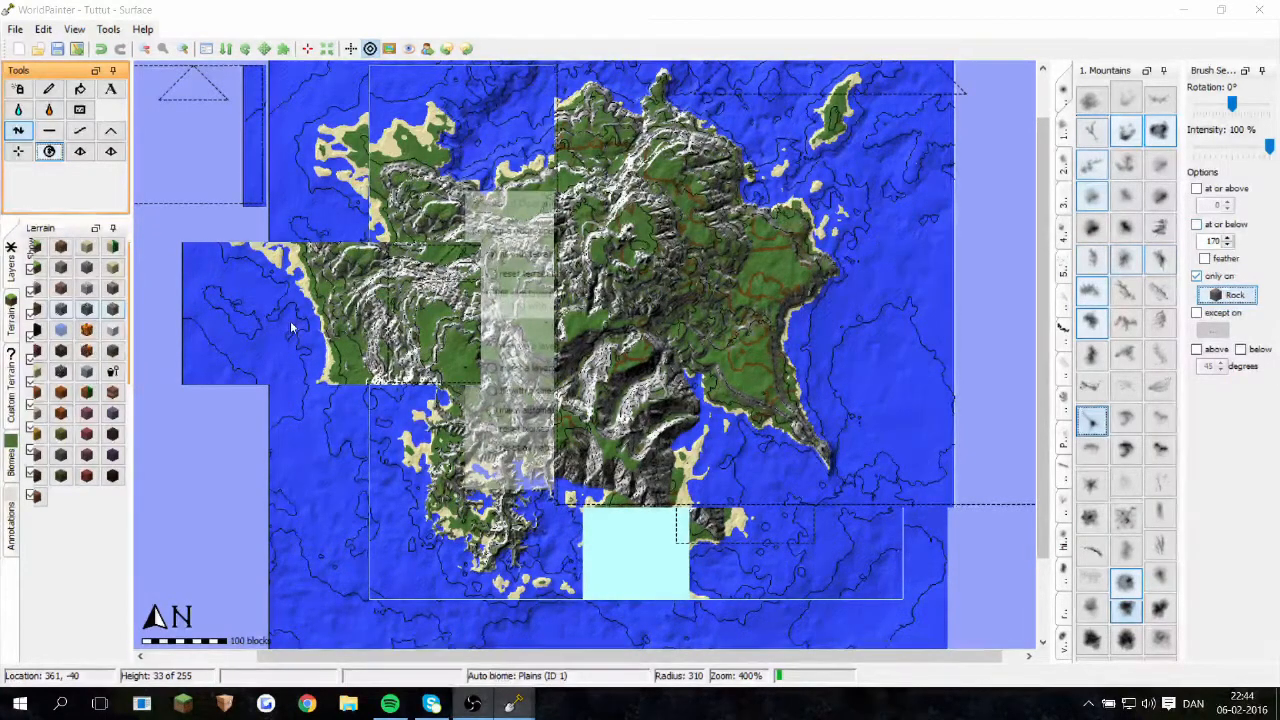
pyautogui.click(307, 242)
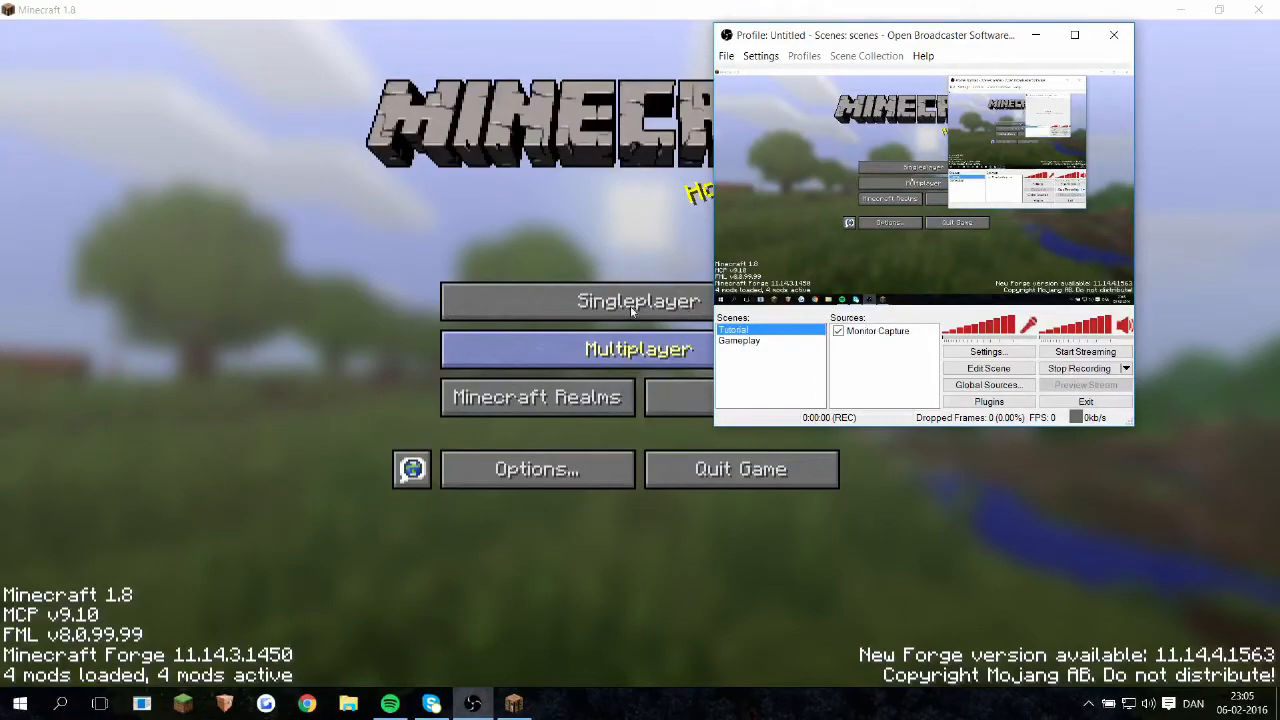
# Step: Switch to Minecraft, open the singleplayer world Tuttut and fly around the island, examining its cliffs, meadows and coastline
pyautogui.click(655, 300)
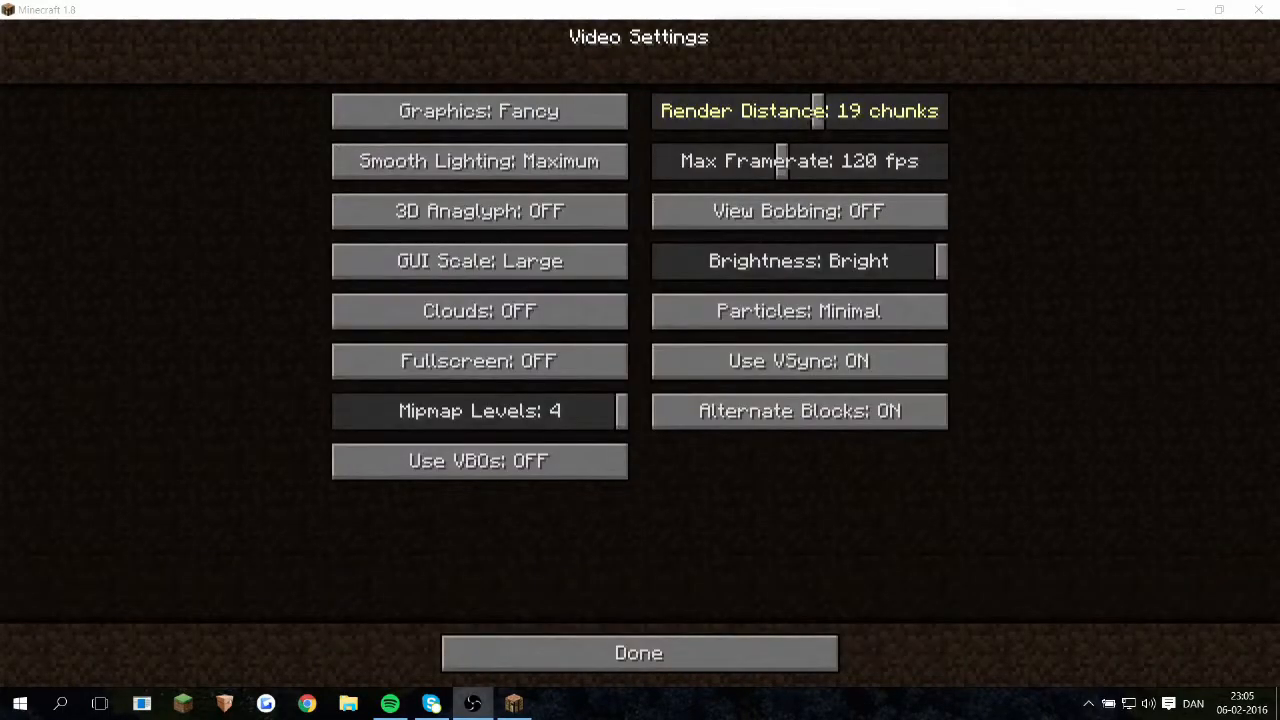
pyautogui.press('Escape')
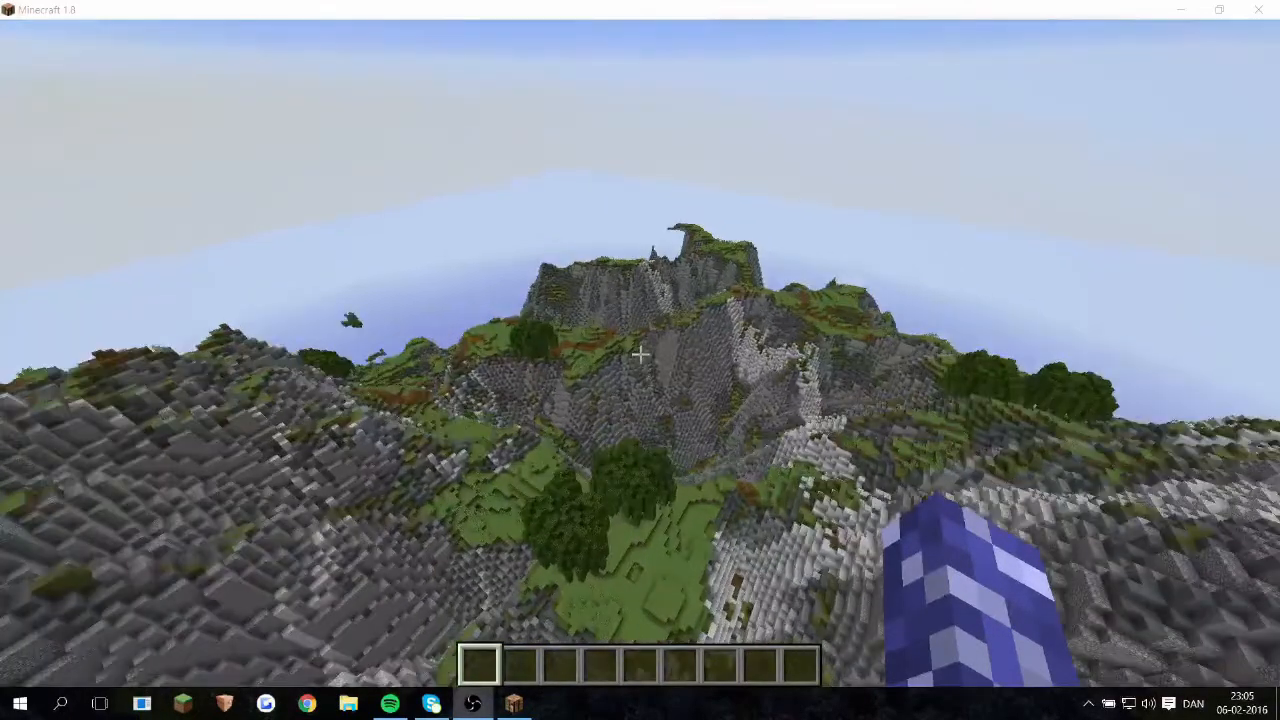
pyautogui.press('w')
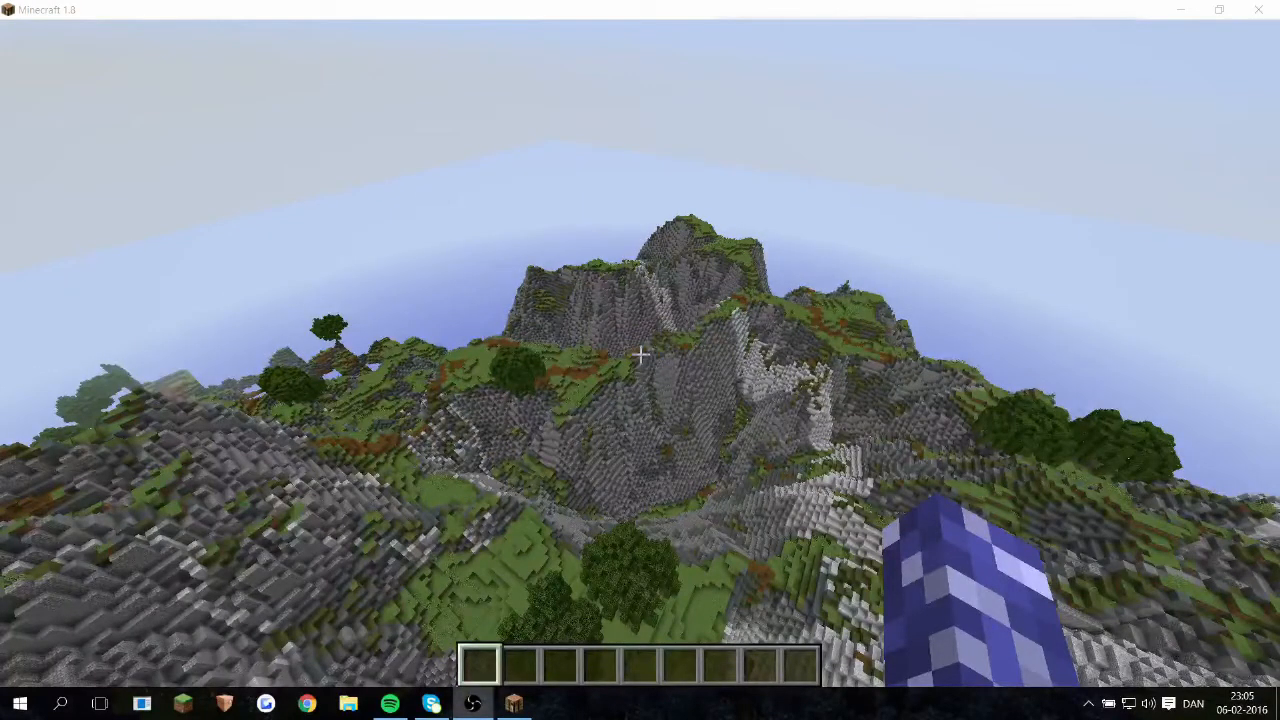
pyautogui.press('w')
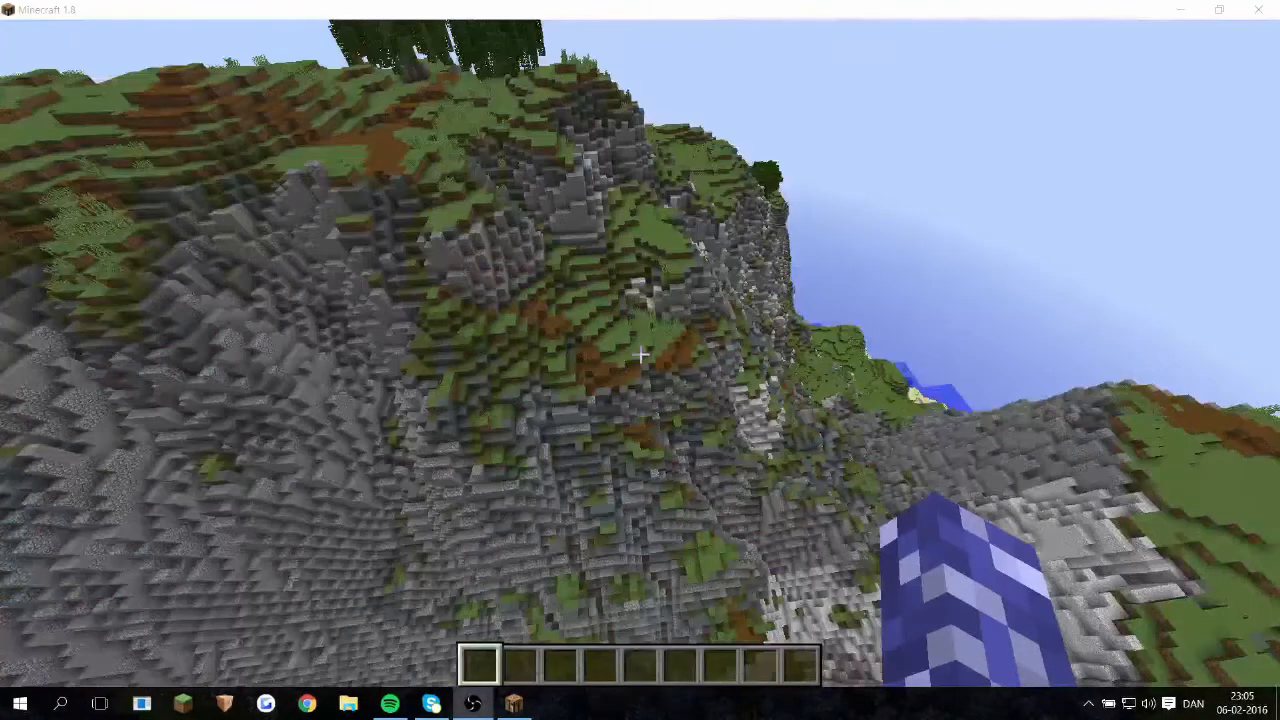
pyautogui.press('w')
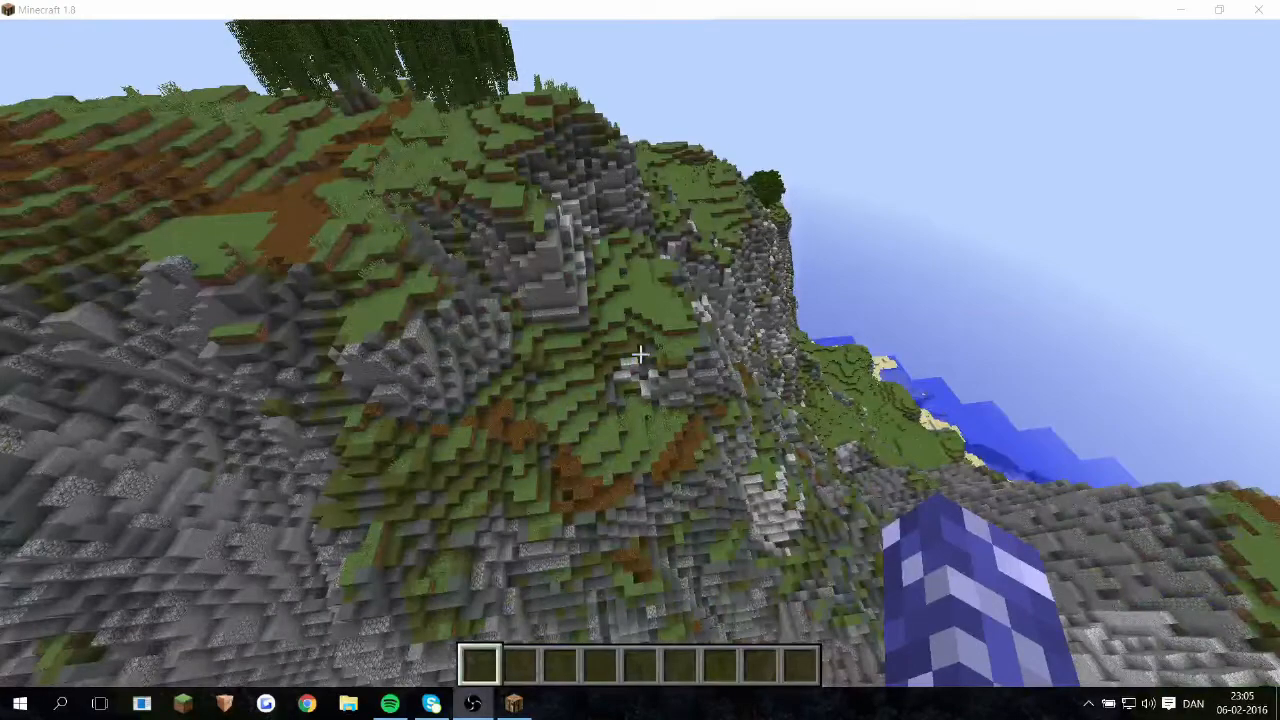
pyautogui.press('w')
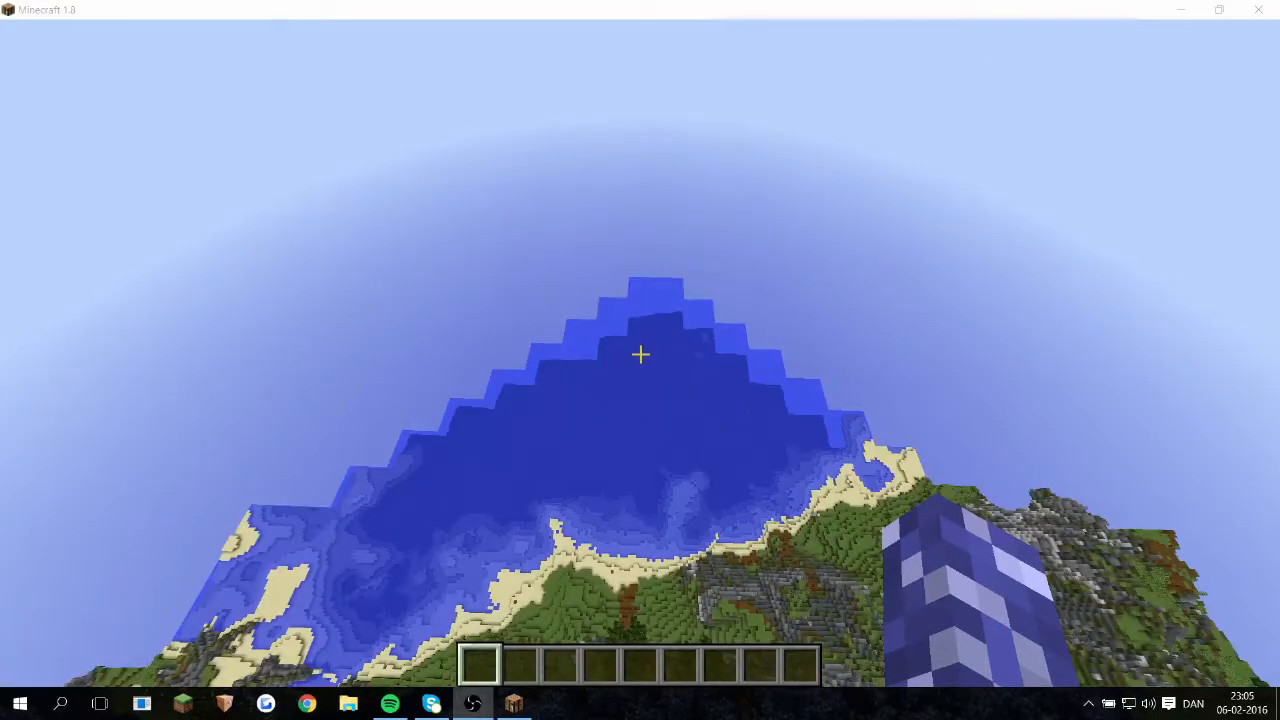
pyautogui.press('w')
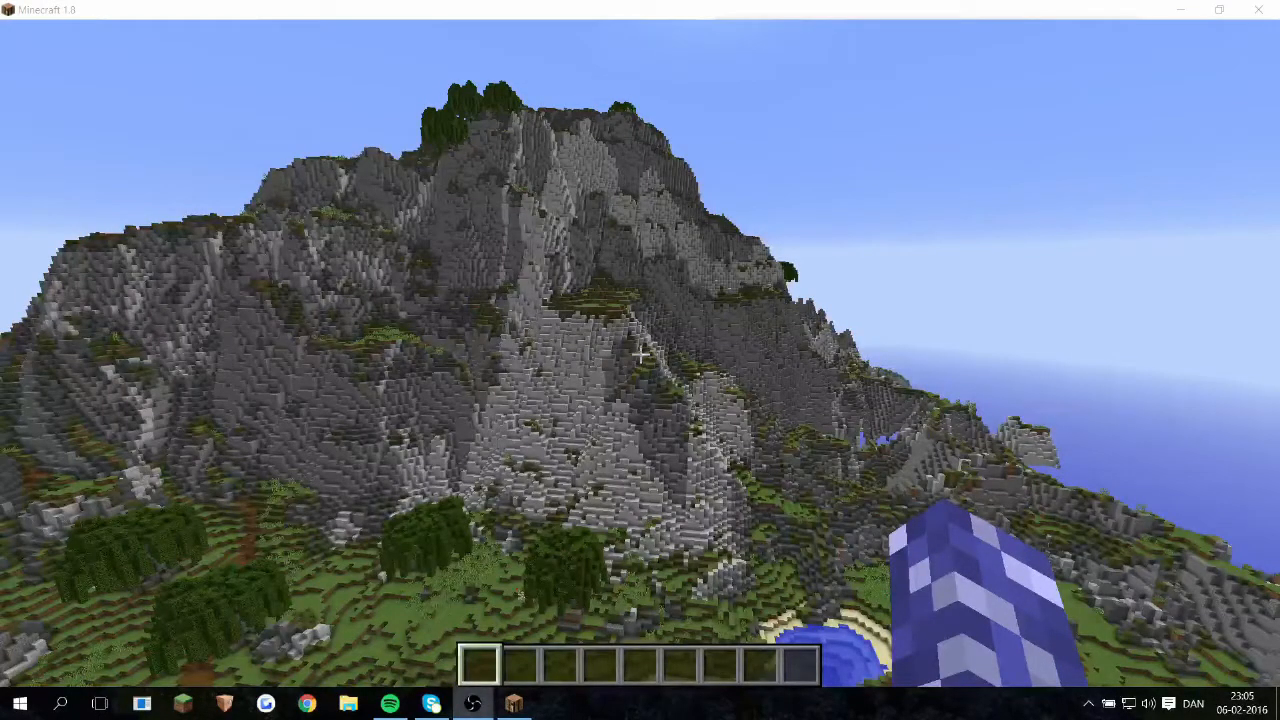
pyautogui.press('w')
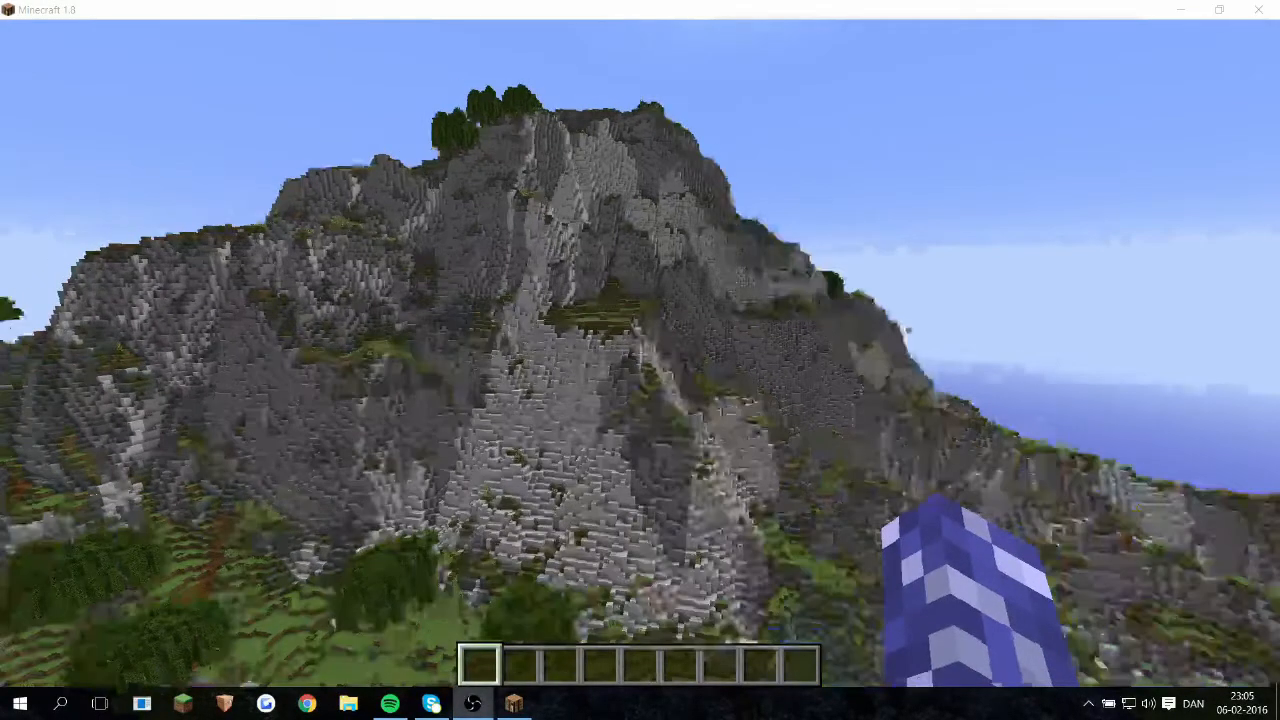